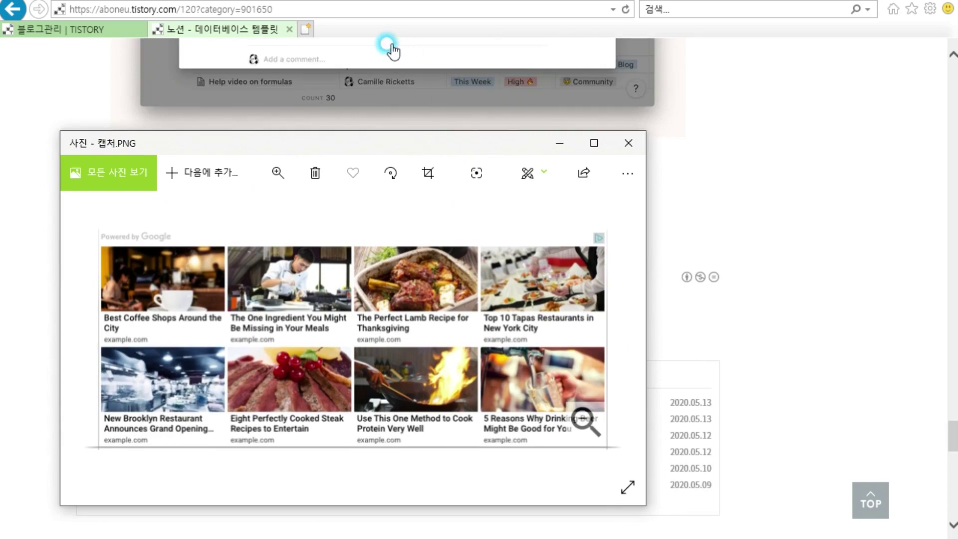
{"action": "left_click_drag", "start_coordinate": [433, 142], "coordinate": [729, 132]}
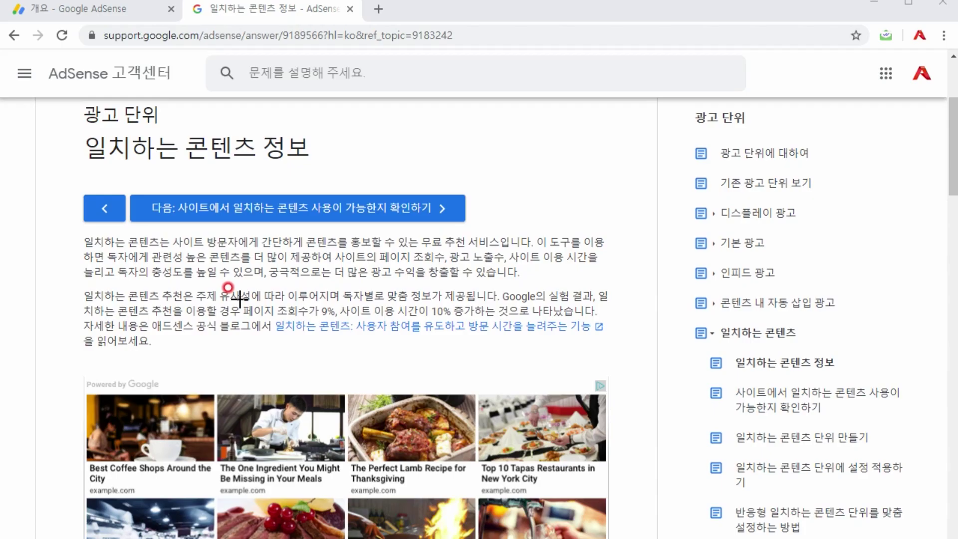
{"action": "mouse_move", "coordinate": [239, 299]}
{"action": "left_mouse_down"}
{"action": "mouse_move", "coordinate": [280, 318]}
{"action": "mouse_move", "coordinate": [385, 317]}
{"action": "mouse_move", "coordinate": [275, 317]}
{"action": "mouse_move", "coordinate": [482, 318]}
{"action": "left_mouse_up"}
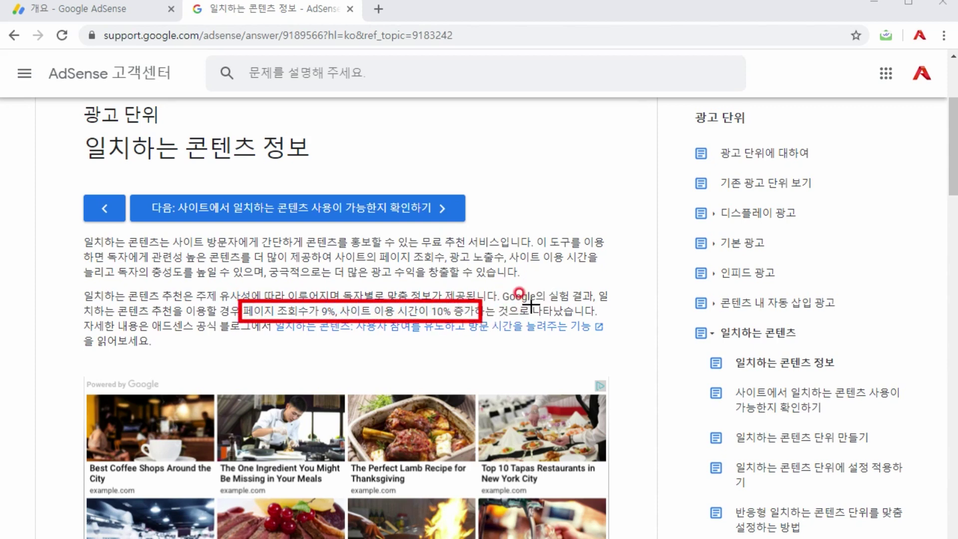
{"action": "left_click_drag", "start_coordinate": [319, 303], "coordinate": [243, 166]}
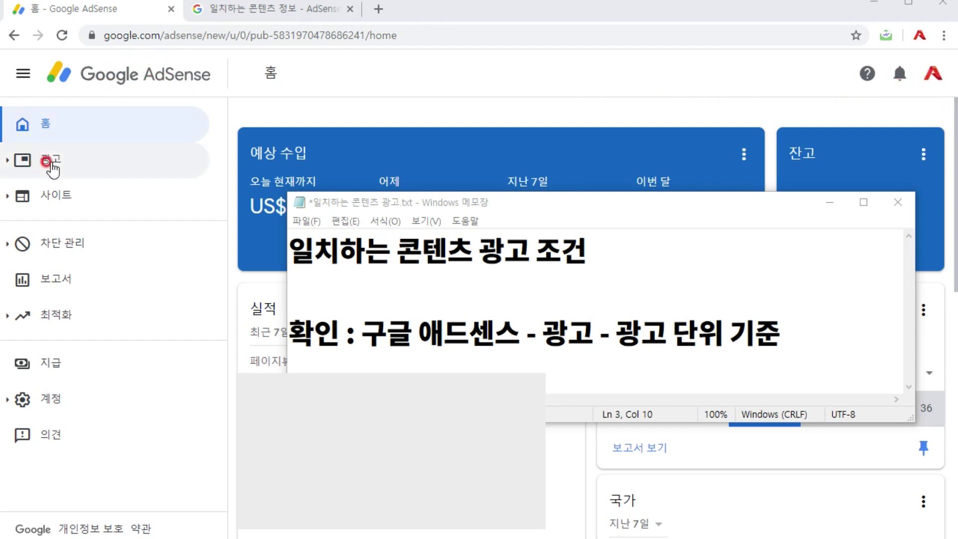
Show the ads overview by ad unit (광고 단위 기준) and locate the matched content (일치하는 콘텐츠) unit type.
{"action": "left_click_drag", "start_coordinate": [80, 159], "coordinate": [469, 116]}
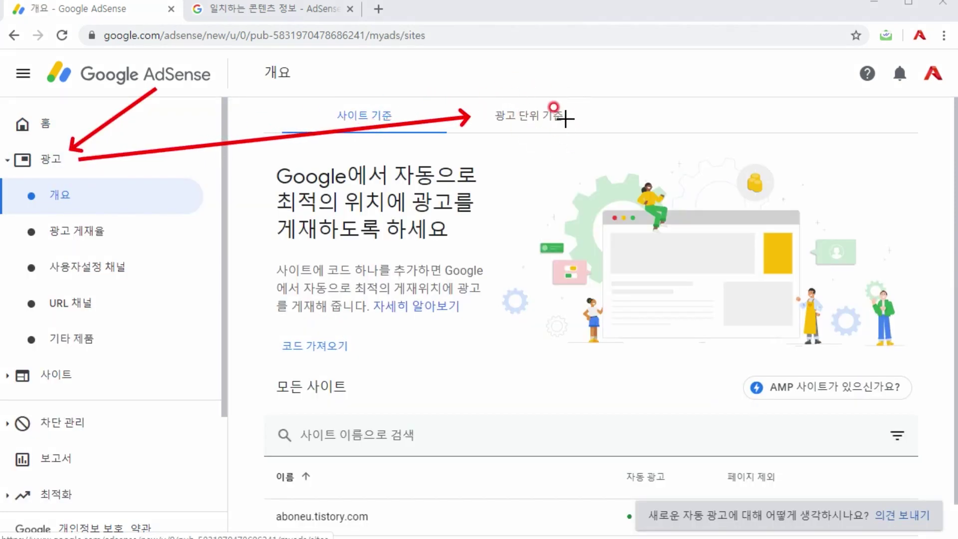
{"action": "left_click", "coordinate": [519, 117]}
{"action": "left_click_drag", "start_coordinate": [757, 176], "coordinate": [930, 423]}
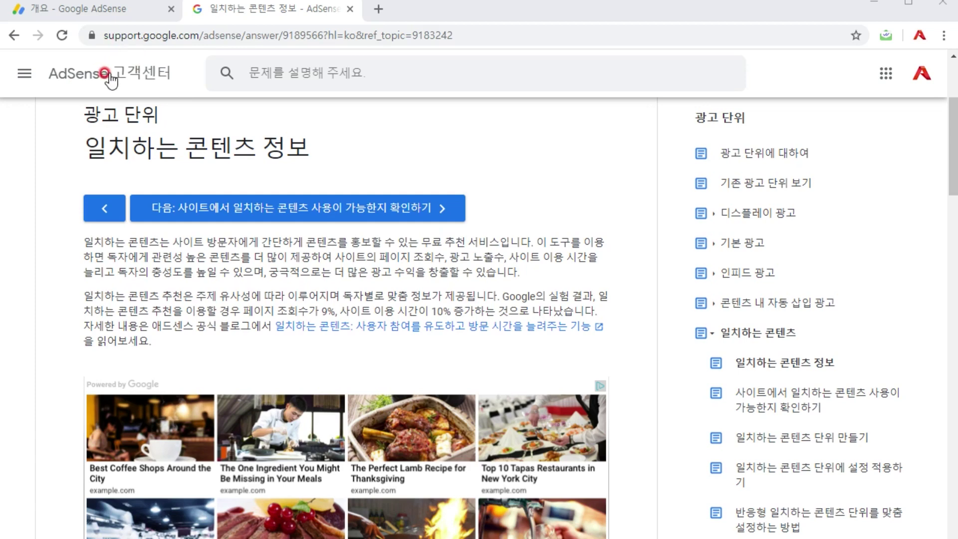
Open the AdSense help article on checking matched content eligibility and read its minimum traffic and unique page requirements.
{"action": "mouse_move", "coordinate": [147, 79]}
{"action": "left_mouse_down"}
{"action": "mouse_move", "coordinate": [686, 117]}
{"action": "mouse_move", "coordinate": [723, 300]}
{"action": "mouse_move", "coordinate": [754, 379]}
{"action": "left_mouse_up"}
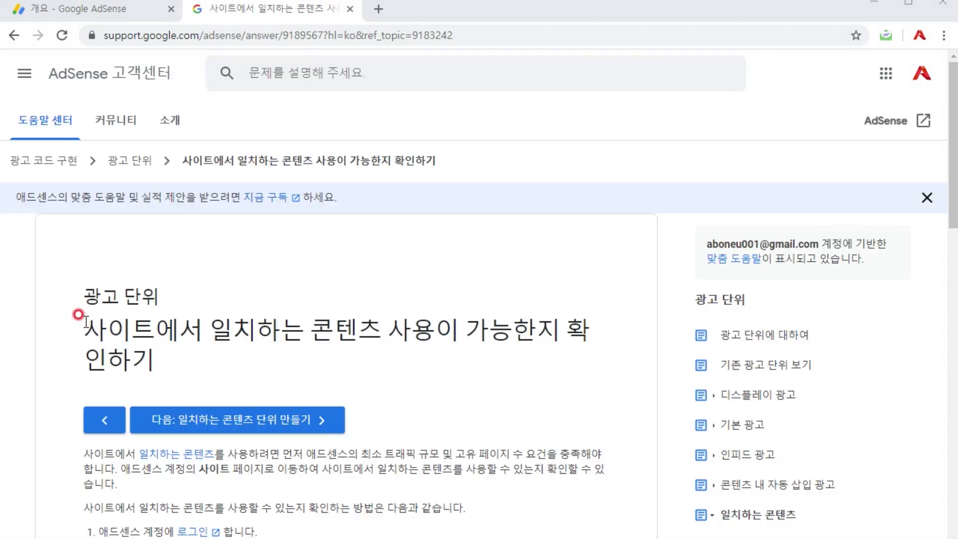
{"action": "mouse_move", "coordinate": [84, 330]}
{"action": "left_mouse_down"}
{"action": "mouse_move", "coordinate": [128, 332]}
{"action": "mouse_move", "coordinate": [174, 357]}
{"action": "left_mouse_up"}
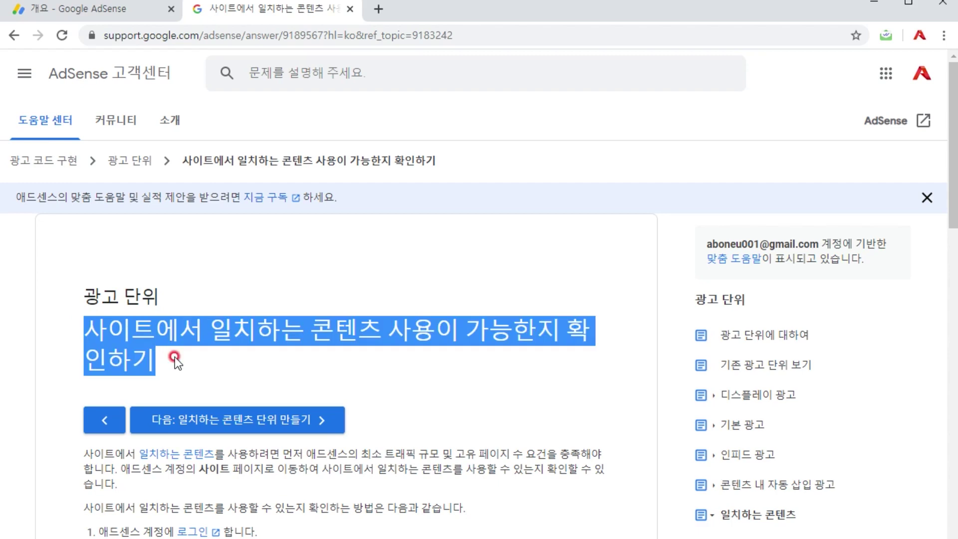
{"action": "left_click", "coordinate": [211, 357]}
{"action": "scroll", "coordinate": [217, 358], "scroll_direction": "down", "scroll_amount": 3}
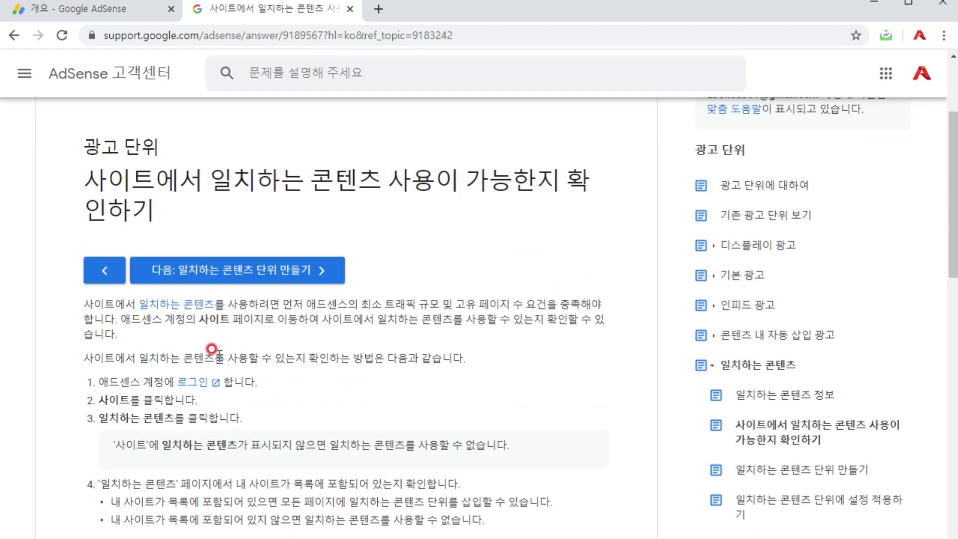
{"action": "scroll", "coordinate": [212, 349], "scroll_direction": "down", "scroll_amount": 3}
{"action": "scroll", "coordinate": [211, 349], "scroll_direction": "up", "scroll_amount": 2}
{"action": "mouse_move", "coordinate": [133, 260]}
{"action": "left_mouse_down"}
{"action": "mouse_move", "coordinate": [203, 295]}
{"action": "mouse_move", "coordinate": [452, 295]}
{"action": "mouse_move", "coordinate": [369, 282]}
{"action": "mouse_move", "coordinate": [583, 285]}
{"action": "left_mouse_up"}
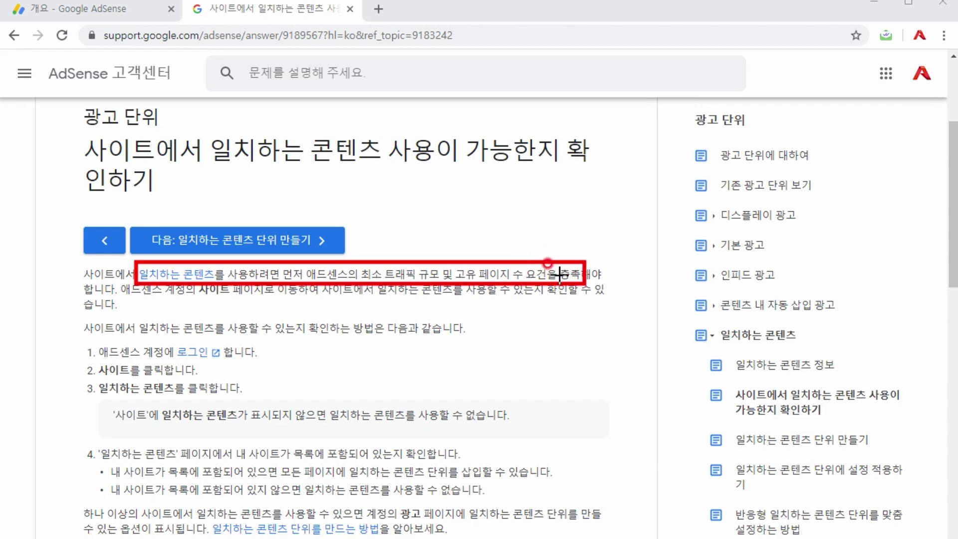
{"action": "left_click_drag", "start_coordinate": [415, 205], "coordinate": [418, 257]}
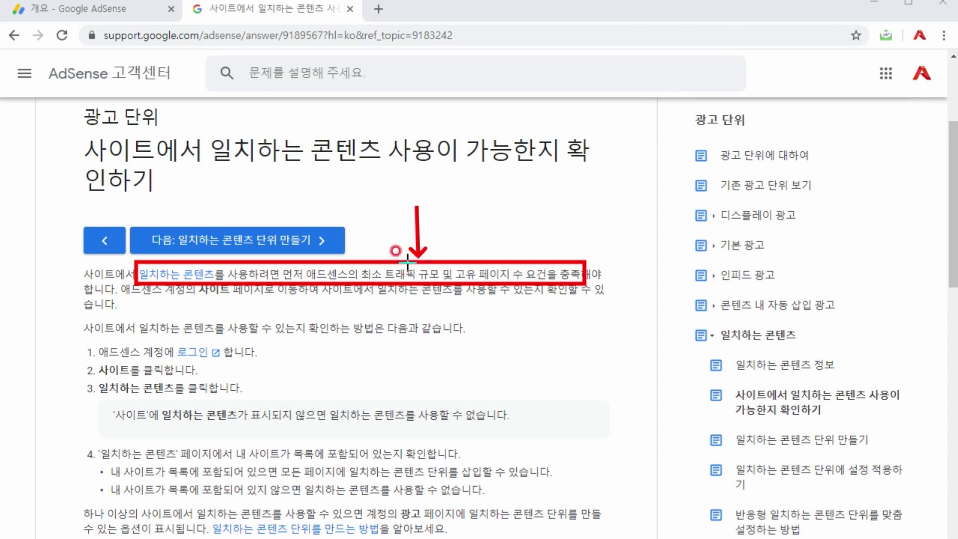
{"action": "left_click_drag", "start_coordinate": [482, 207], "coordinate": [482, 257]}
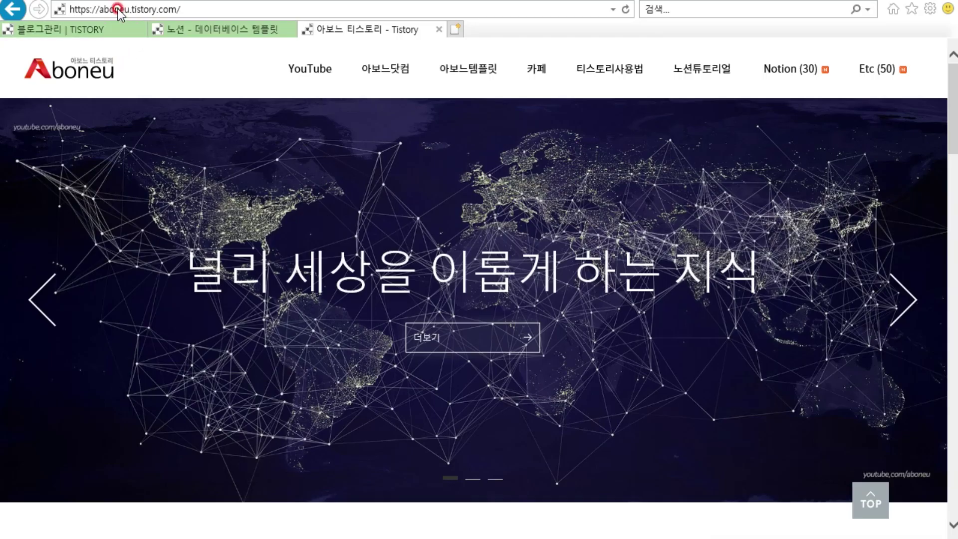
Examine the Tistory blog's home page, its category post counts and its daily visitor statistics.
{"action": "left_click", "coordinate": [120, 11]}
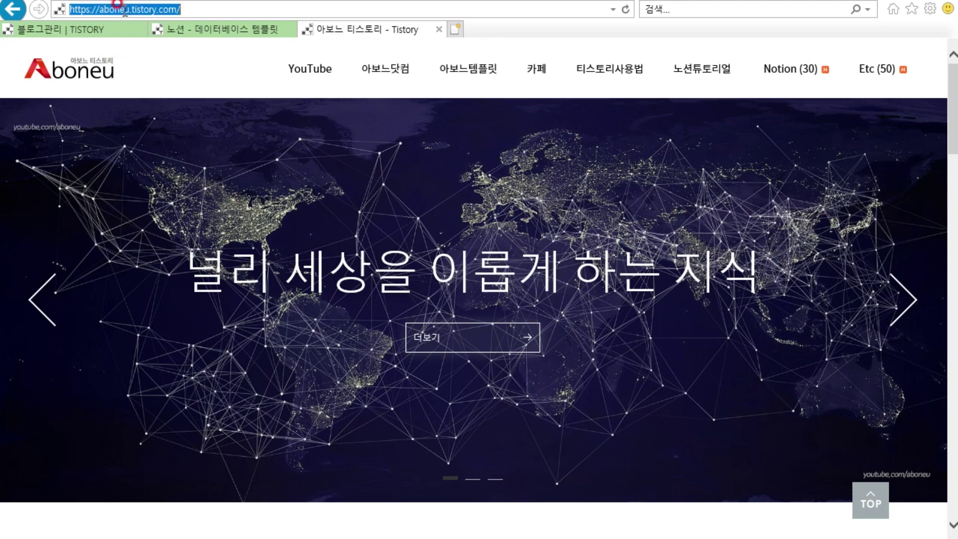
{"action": "left_click", "coordinate": [192, 9]}
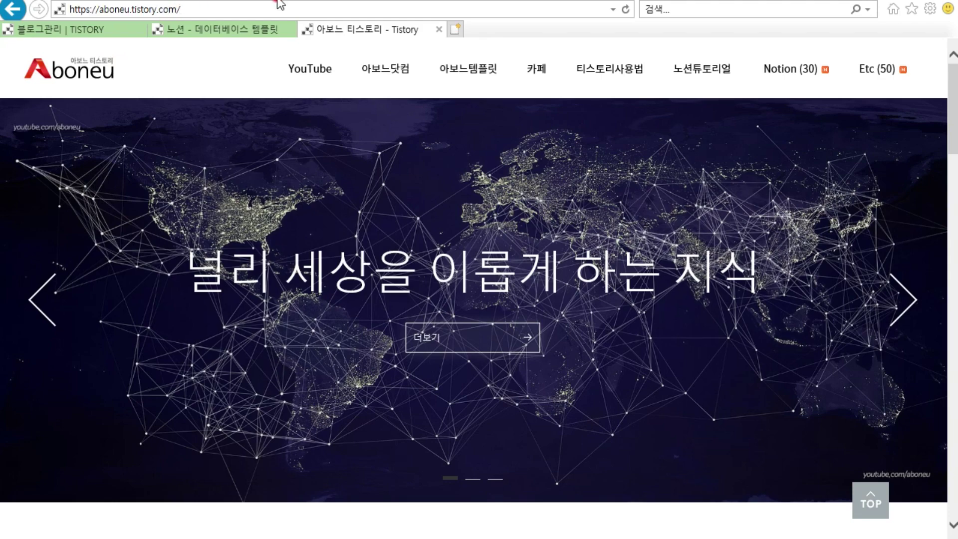
{"action": "left_click", "coordinate": [732, 28]}
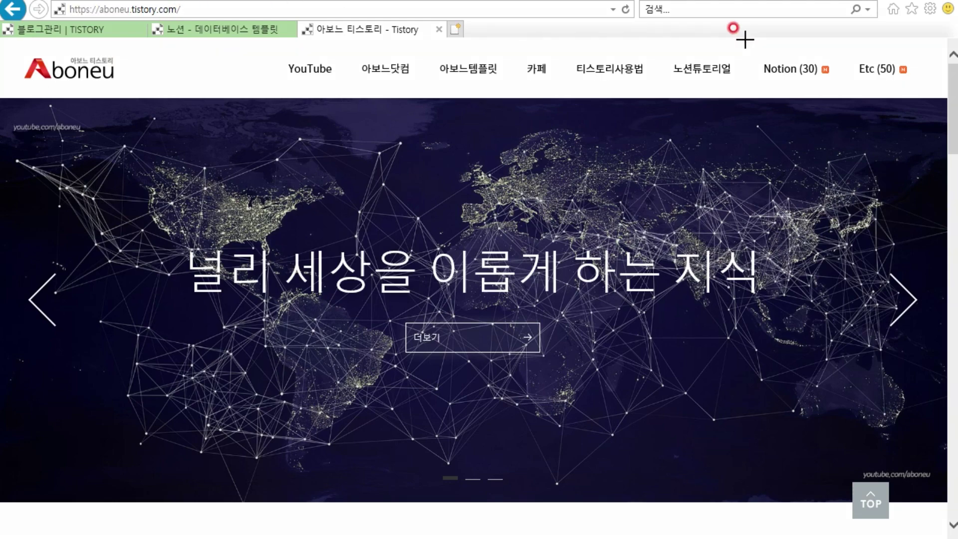
{"action": "mouse_move", "coordinate": [744, 39]}
{"action": "left_mouse_down"}
{"action": "mouse_move", "coordinate": [851, 98]}
{"action": "mouse_move", "coordinate": [922, 95]}
{"action": "left_mouse_up"}
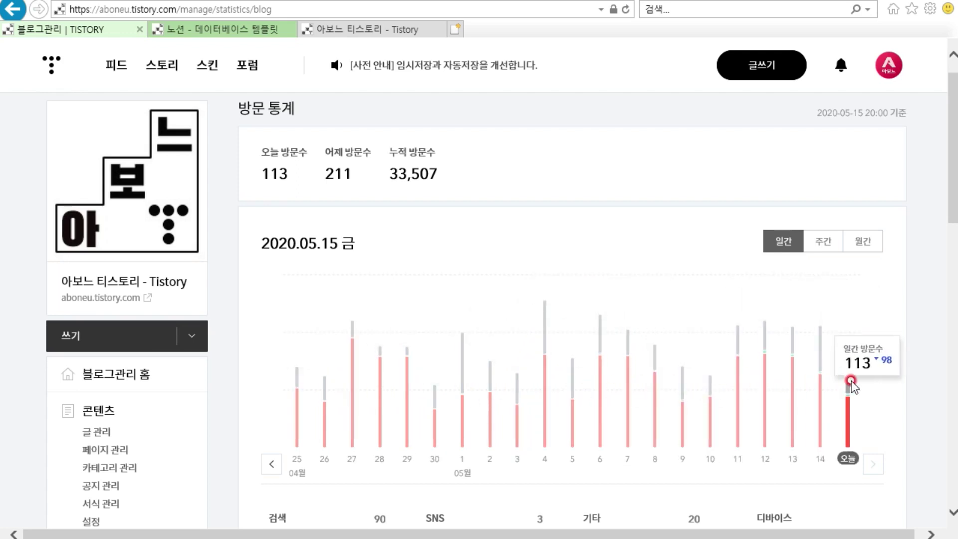
{"action": "key", "text": "alt+Tab"}
{"action": "left_click_drag", "start_coordinate": [587, 250], "coordinate": [298, 248]}
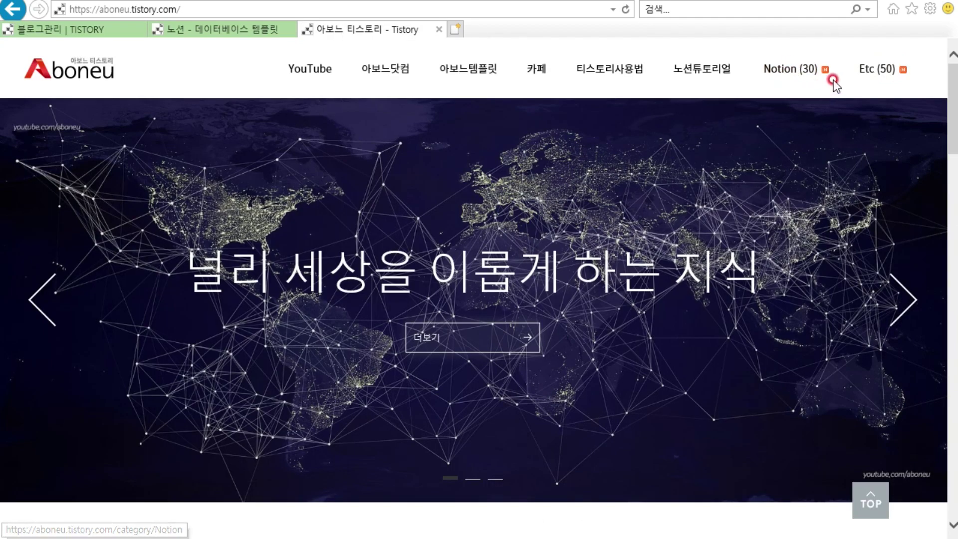
{"action": "mouse_move", "coordinate": [870, 80]}
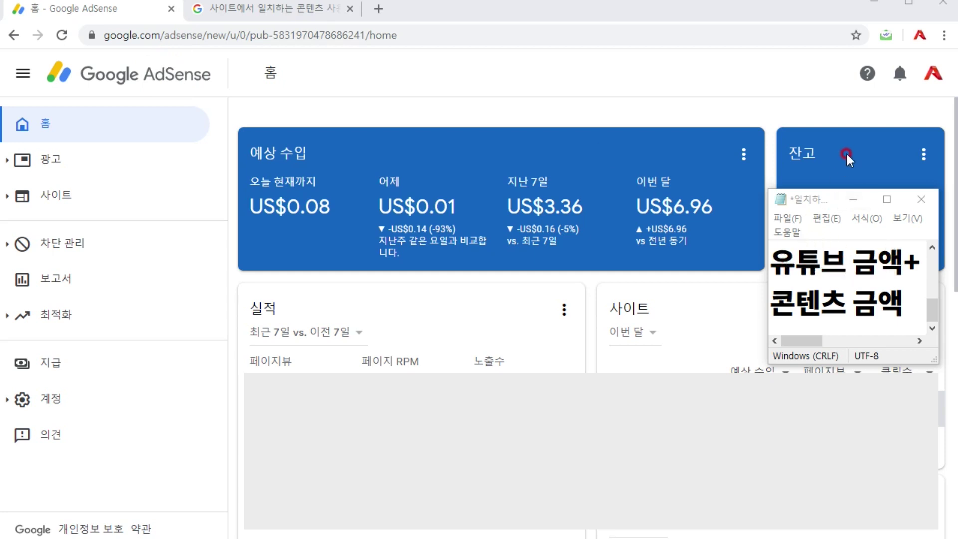
{"action": "left_click_drag", "start_coordinate": [905, 305], "coordinate": [782, 300]}
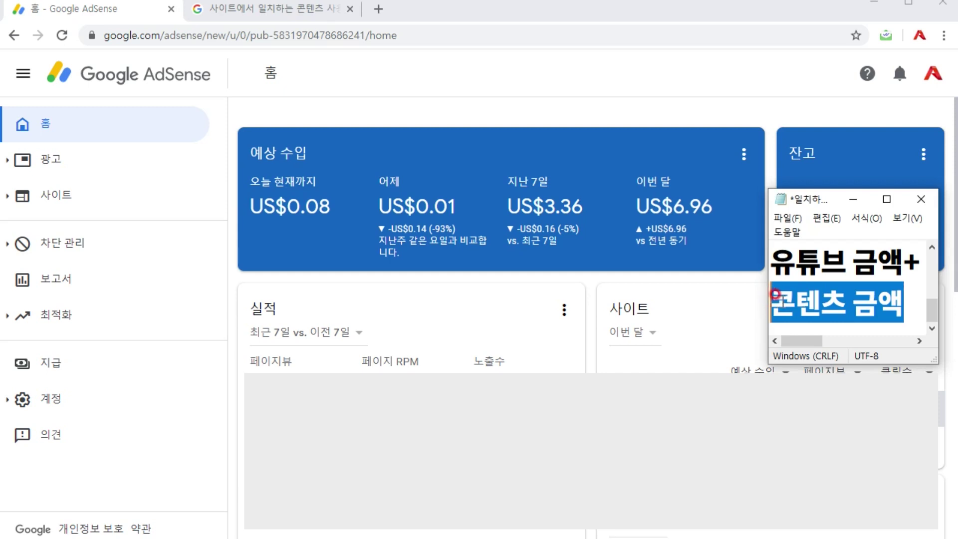
{"action": "left_click", "coordinate": [823, 303]}
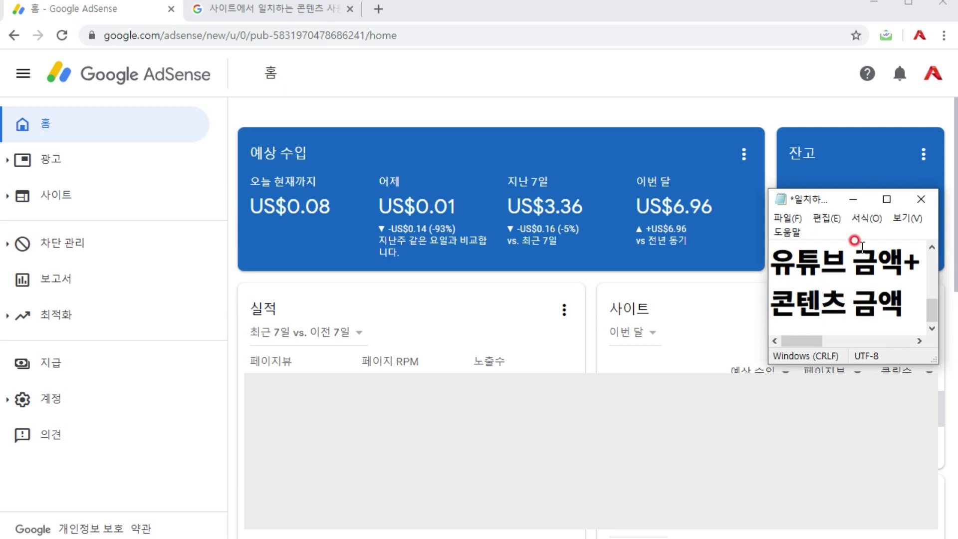
{"action": "left_click_drag", "start_coordinate": [821, 282], "coordinate": [836, 185]}
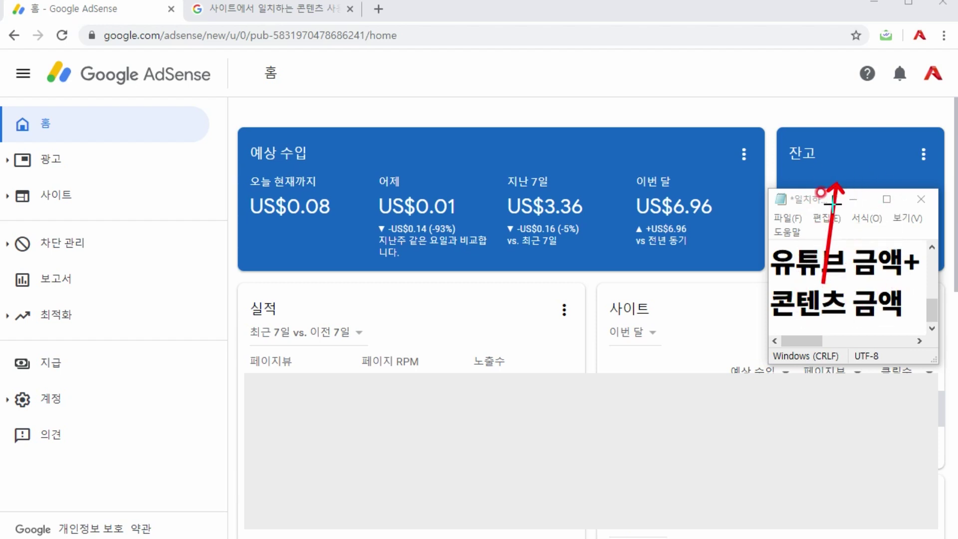
{"action": "left_click_drag", "start_coordinate": [763, 261], "coordinate": [915, 258]}
{"action": "mouse_move", "coordinate": [764, 284]}
{"action": "left_mouse_down"}
{"action": "mouse_move", "coordinate": [853, 330]}
{"action": "mouse_move", "coordinate": [913, 319]}
{"action": "left_mouse_up"}
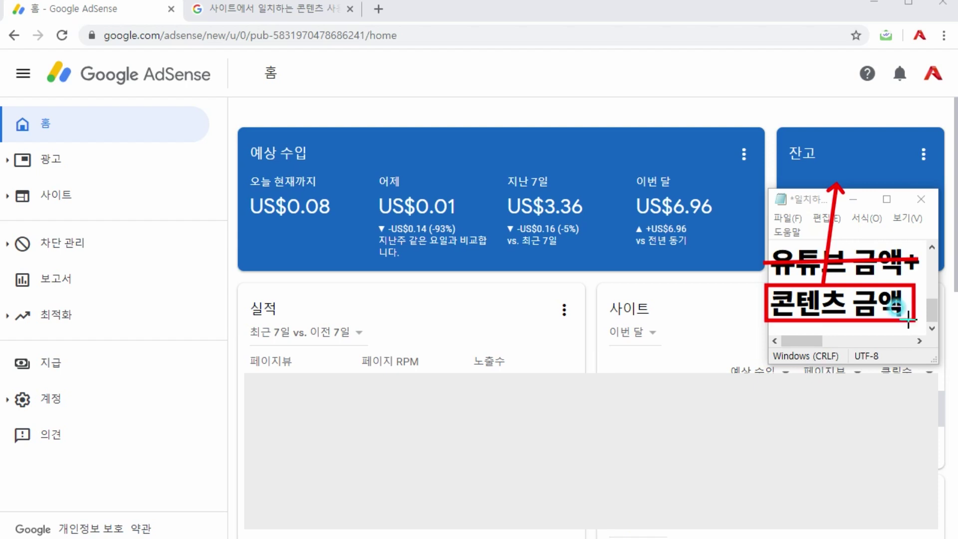
{"action": "left_click_drag", "start_coordinate": [763, 288], "coordinate": [703, 225]}
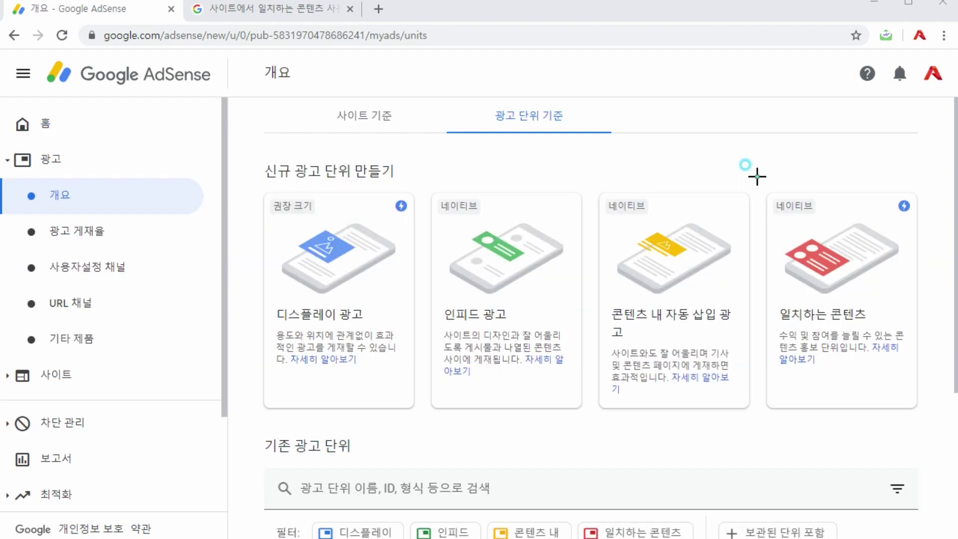
Start a new matched content (일치하는 콘텐츠) ad unit from the ad-unit overview and go through its introduction to the end.
{"action": "left_click_drag", "start_coordinate": [756, 176], "coordinate": [931, 419]}
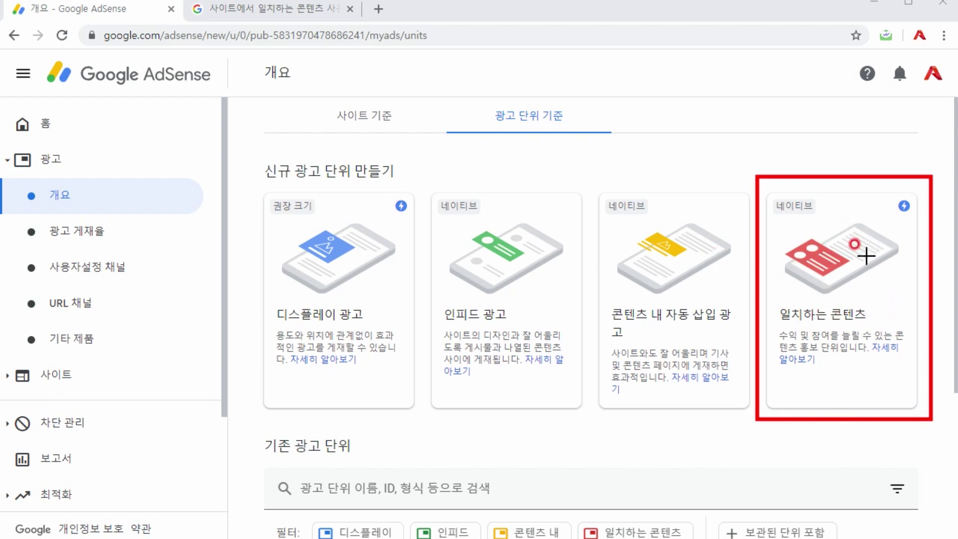
{"action": "left_click", "coordinate": [829, 323]}
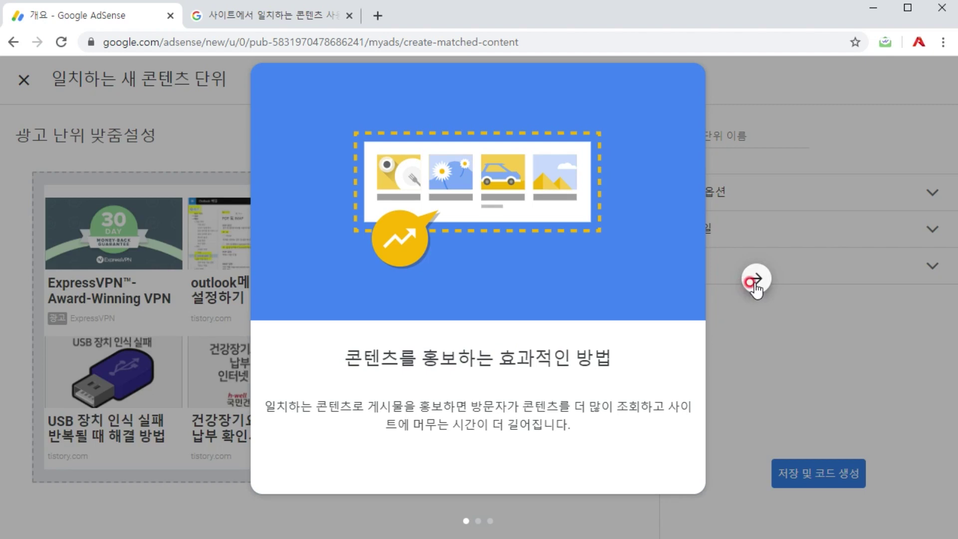
{"action": "left_click", "coordinate": [753, 283]}
{"action": "left_click", "coordinate": [754, 283]}
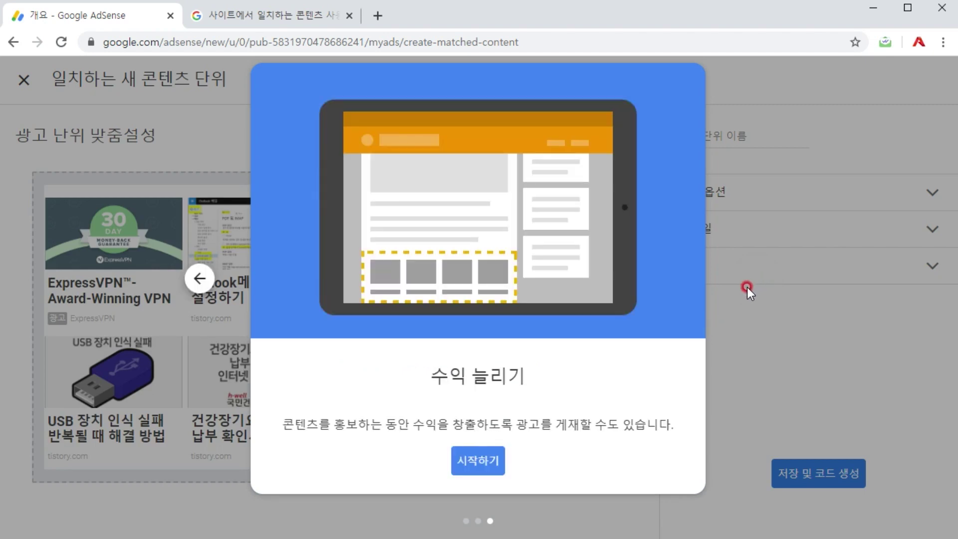
{"action": "left_click", "coordinate": [489, 461]}
Name the ad unit 일치하는 콘텐츠 광고 and review its ad options, style and size settings.
{"action": "left_click", "coordinate": [707, 136]}
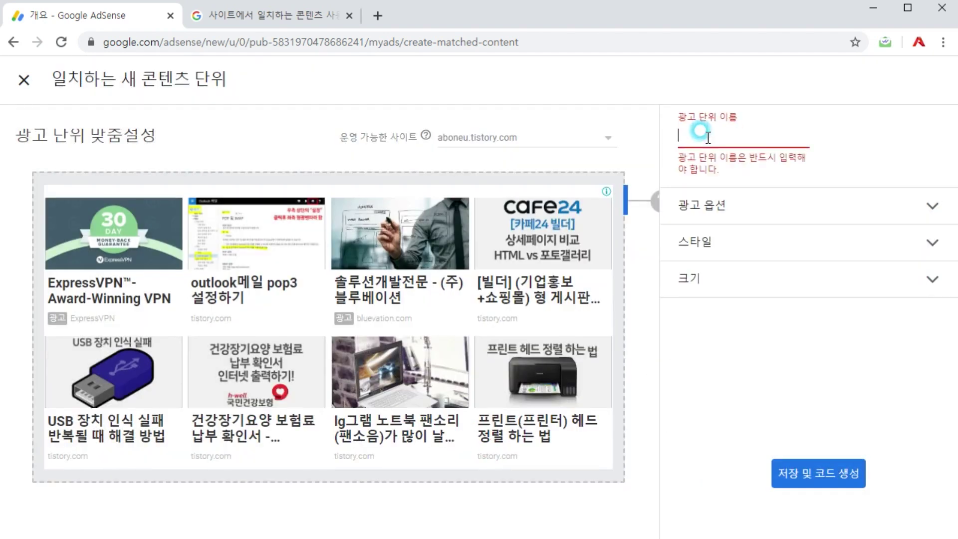
{"action": "type", "text": "일치하는 콘텐츠 광고"}
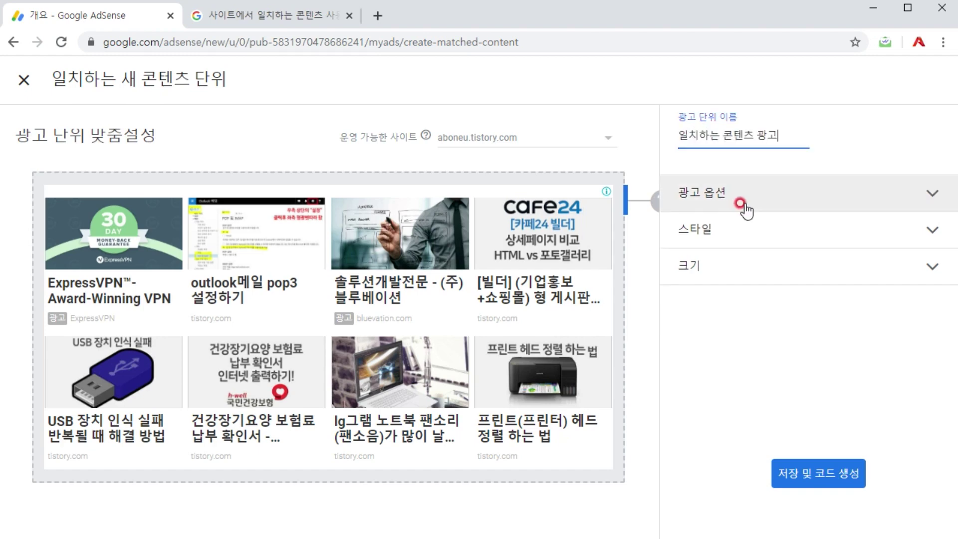
{"action": "left_click", "coordinate": [742, 201]}
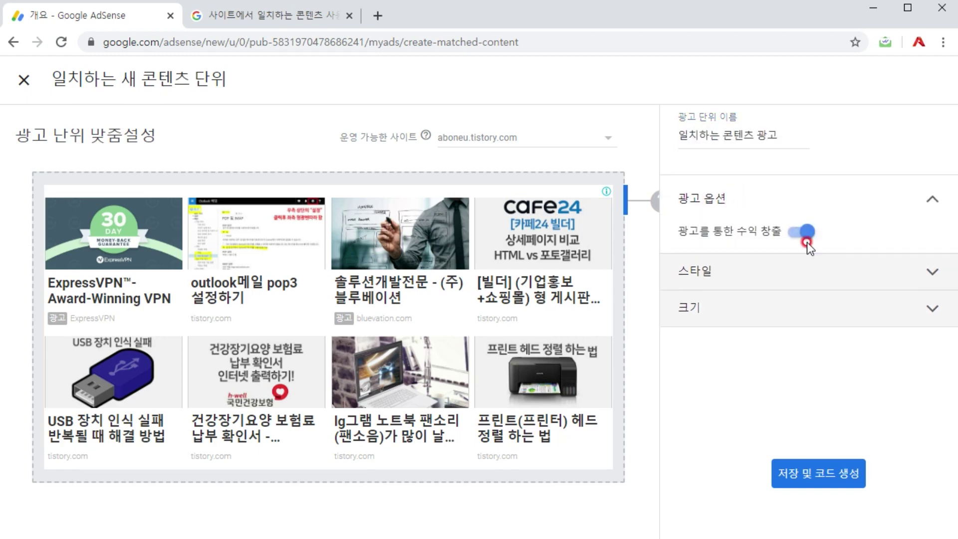
{"action": "left_click", "coordinate": [824, 272]}
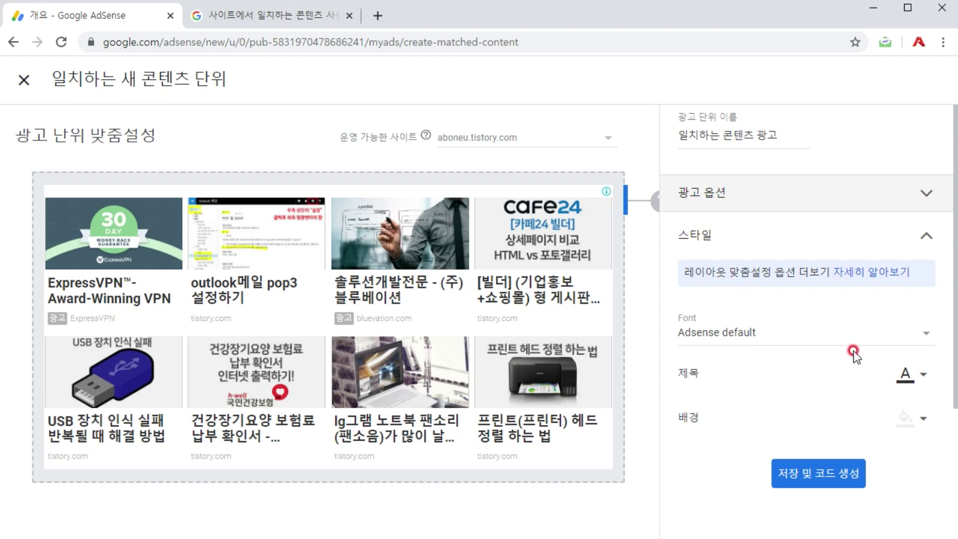
{"action": "left_click", "coordinate": [926, 236]}
{"action": "left_click", "coordinate": [928, 271]}
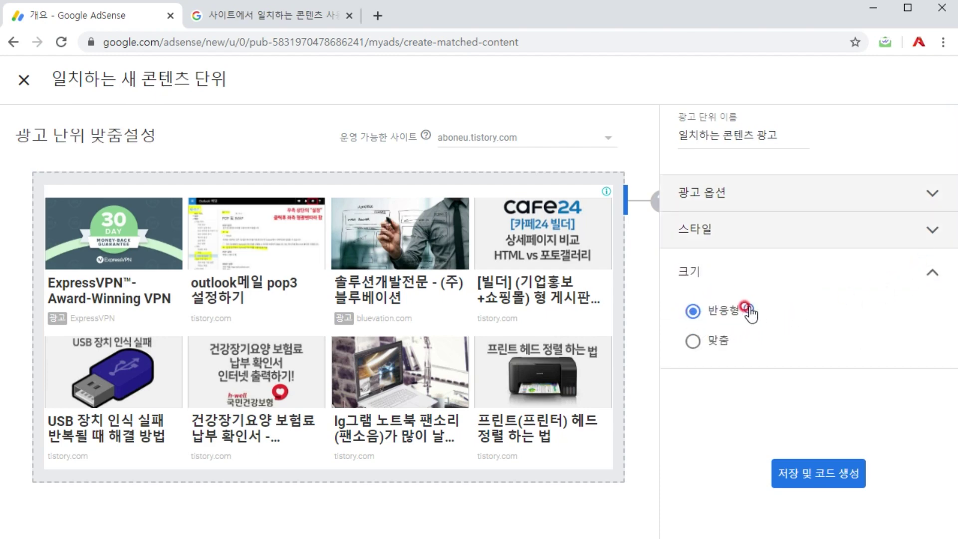
Save the matched content unit and copy its generated HTML ad code.
{"action": "left_click", "coordinate": [816, 476]}
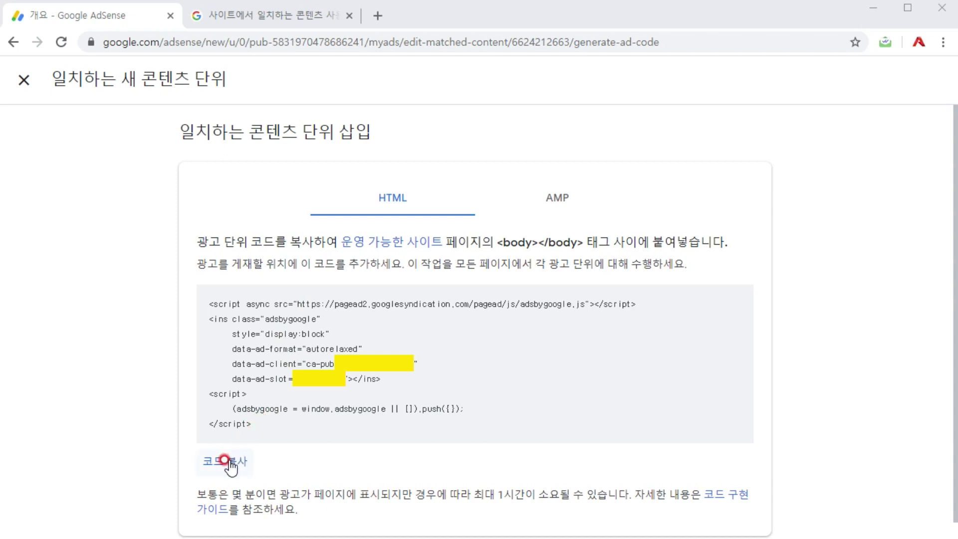
{"action": "left_click", "coordinate": [226, 462]}
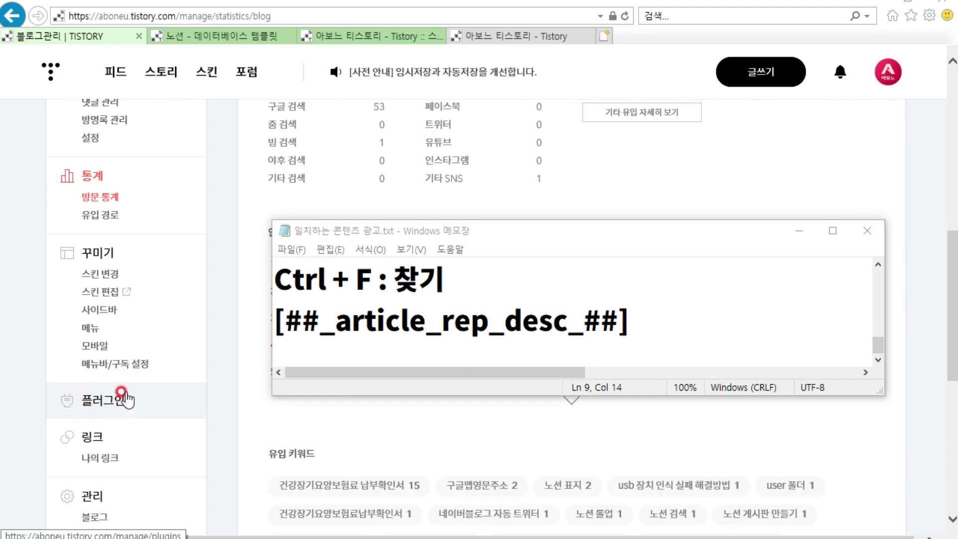
Open the 구글 애드센스 (반응형) plugin settings in the Tistory blog manager and show the ad layout and code fields.
{"action": "left_click", "coordinate": [100, 406]}
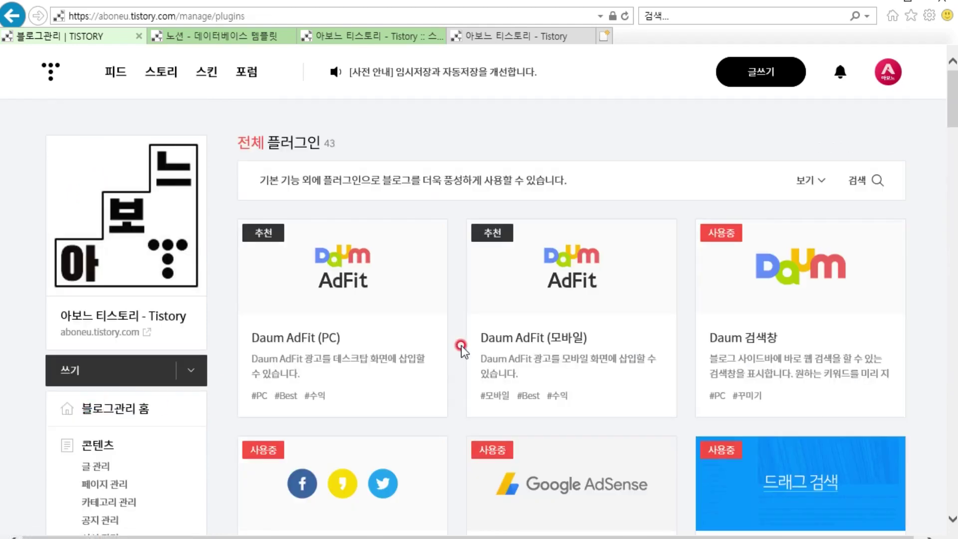
{"action": "scroll", "coordinate": [600, 277], "scroll_direction": "down", "scroll_amount": 5}
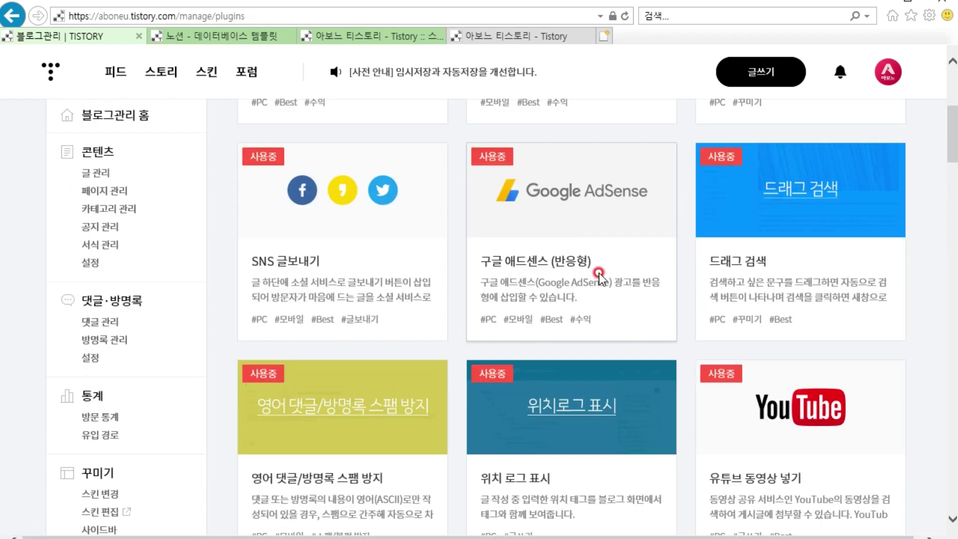
{"action": "left_click", "coordinate": [542, 237]}
{"action": "scroll", "coordinate": [545, 248], "scroll_direction": "down", "scroll_amount": 7}
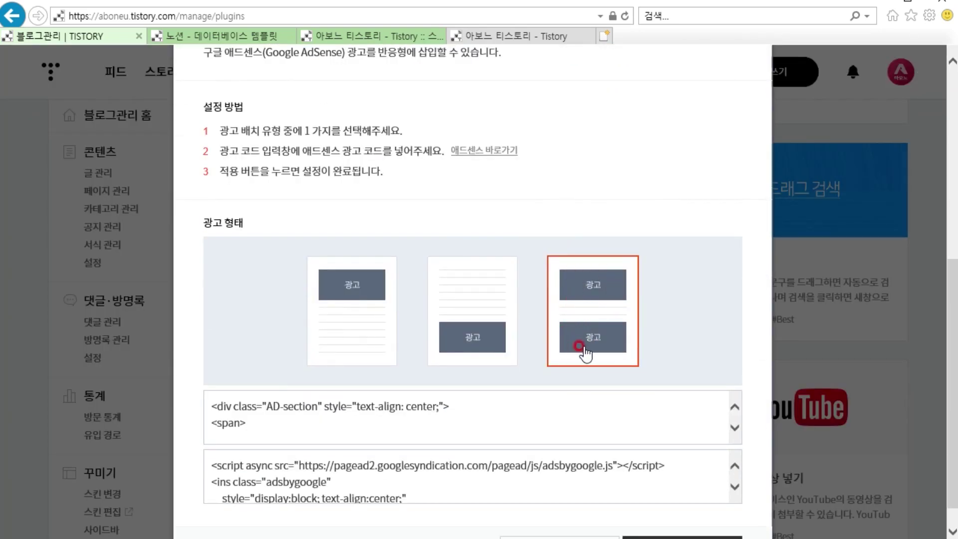
Leave the AdSense plugin settings, open the blog skin's HTML source from 스킨 편집, and select all of its code.
{"action": "left_click", "coordinate": [478, 494]}
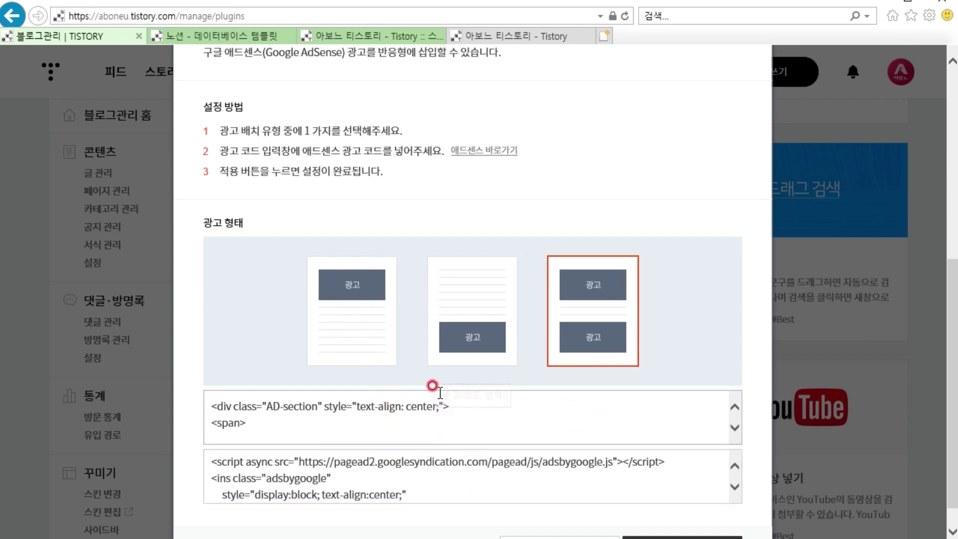
{"action": "left_click", "coordinate": [807, 123]}
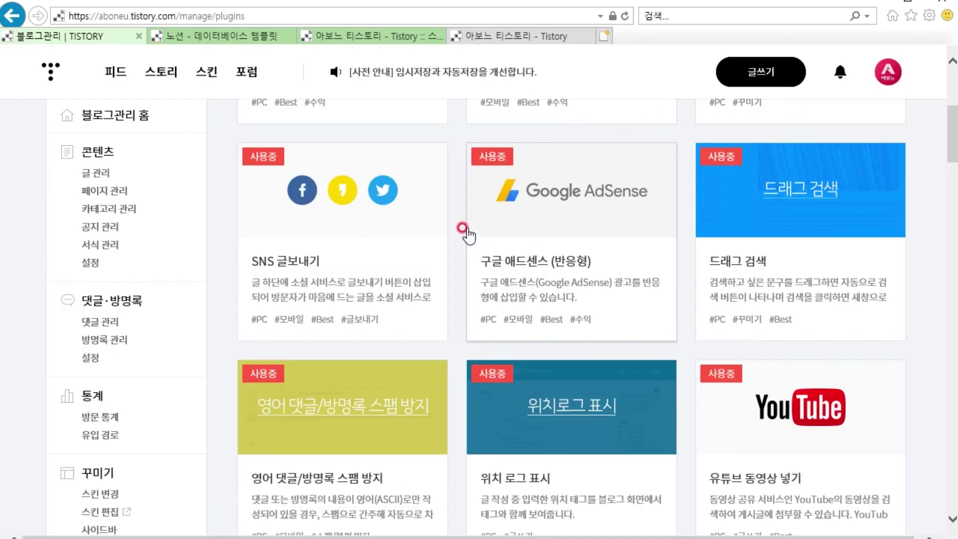
{"action": "scroll", "coordinate": [186, 241], "scroll_direction": "down", "scroll_amount": 2}
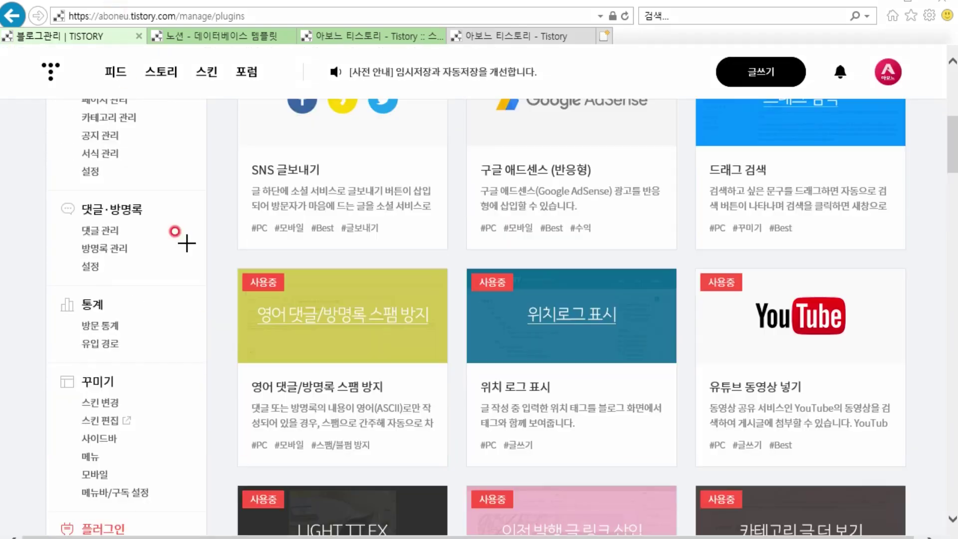
{"action": "left_click_drag", "start_coordinate": [187, 422], "coordinate": [124, 421]}
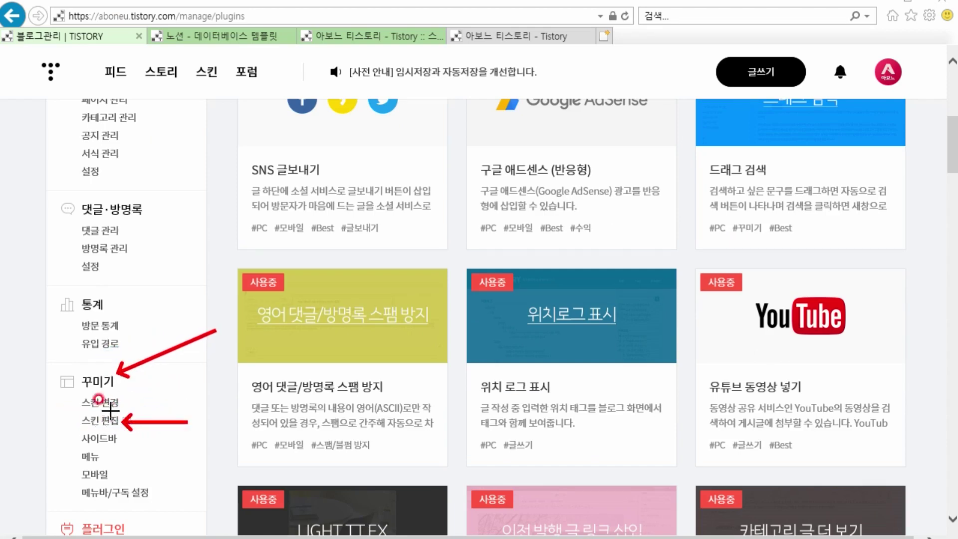
{"action": "left_click", "coordinate": [98, 421]}
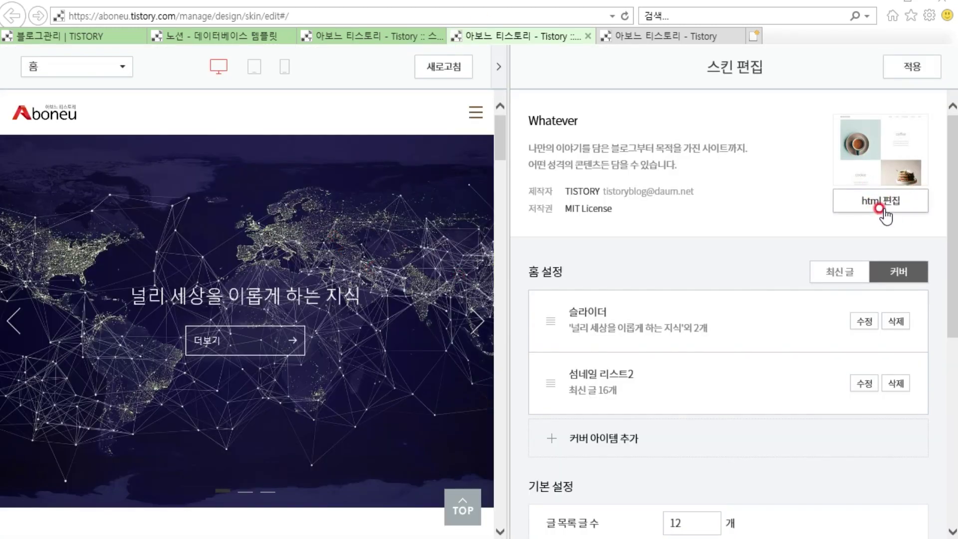
{"action": "left_click", "coordinate": [881, 202]}
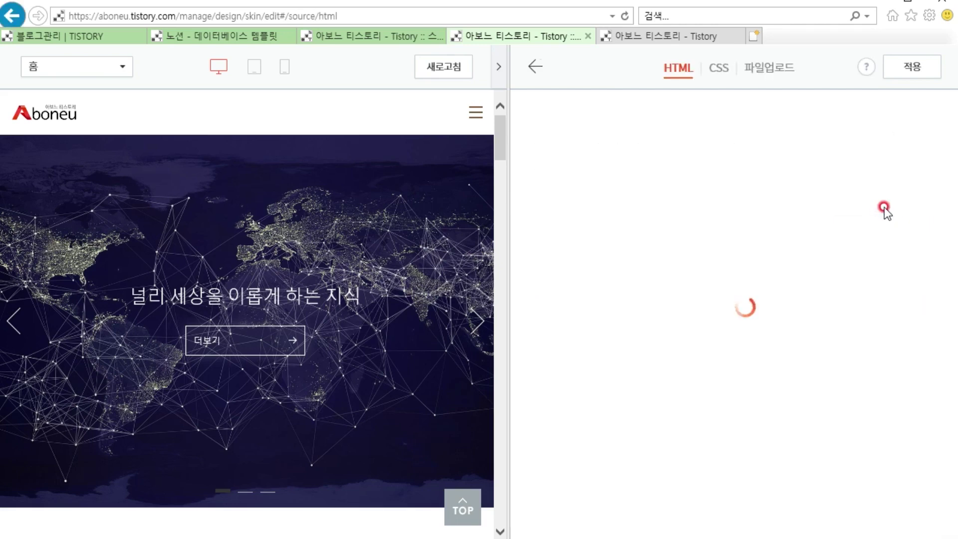
{"action": "left_click", "coordinate": [724, 278]}
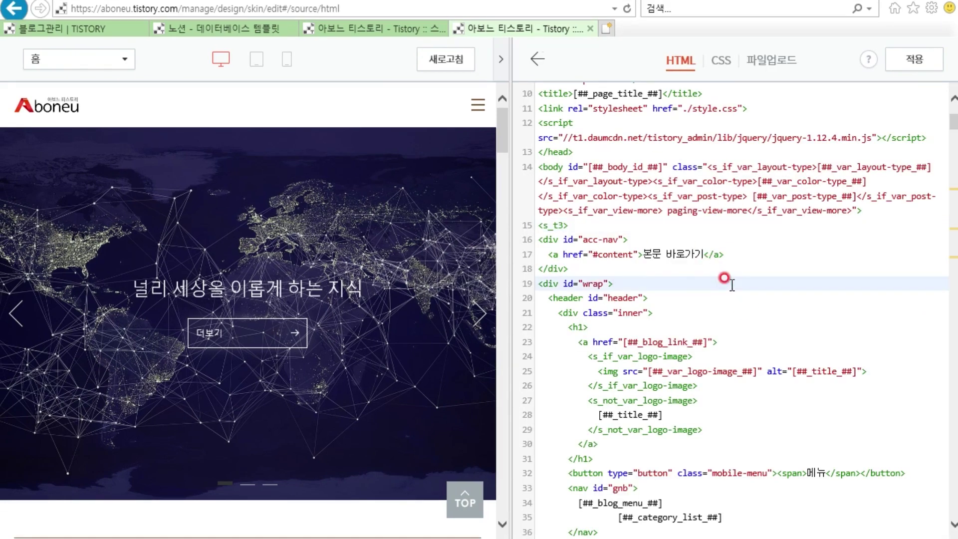
{"action": "key", "text": "ctrl+a"}
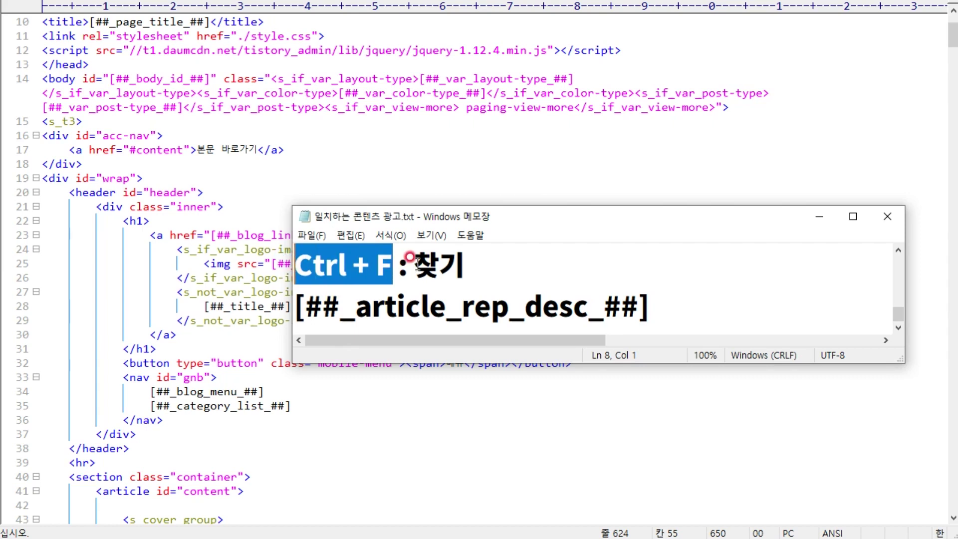
Copy the tag [##_article_rep_desc_##] from the 일치하는 콘텐츠 광고.txt notes and return to the skin HTML in the text editor.
{"action": "left_click_drag", "start_coordinate": [412, 259], "coordinate": [465, 258]}
{"action": "left_click_drag", "start_coordinate": [648, 307], "coordinate": [305, 301]}
{"action": "left_click_drag", "start_coordinate": [648, 306], "coordinate": [298, 302]}
{"action": "right_click", "coordinate": [318, 304]}
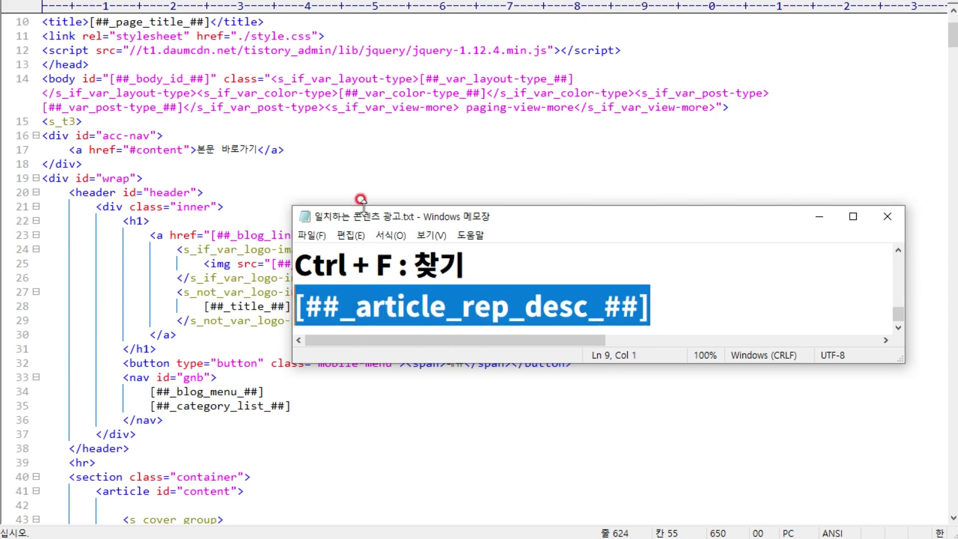
{"action": "left_click", "coordinate": [377, 187]}
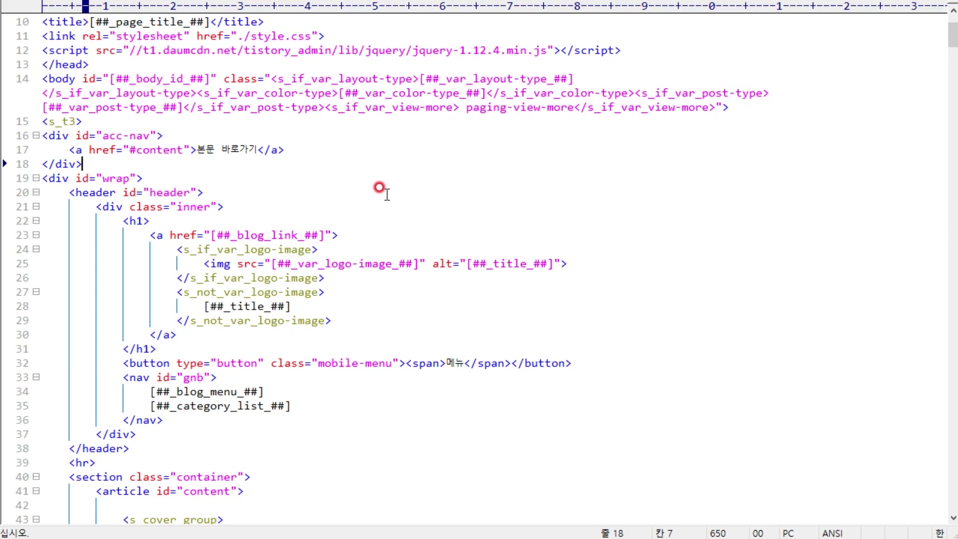
Search the skin HTML for [##_article_rep_desc_##].
{"action": "key", "text": "ctrl+f"}
{"action": "left_click_drag", "start_coordinate": [834, 118], "coordinate": [489, 172]}
{"action": "left_click", "coordinate": [504, 199]}
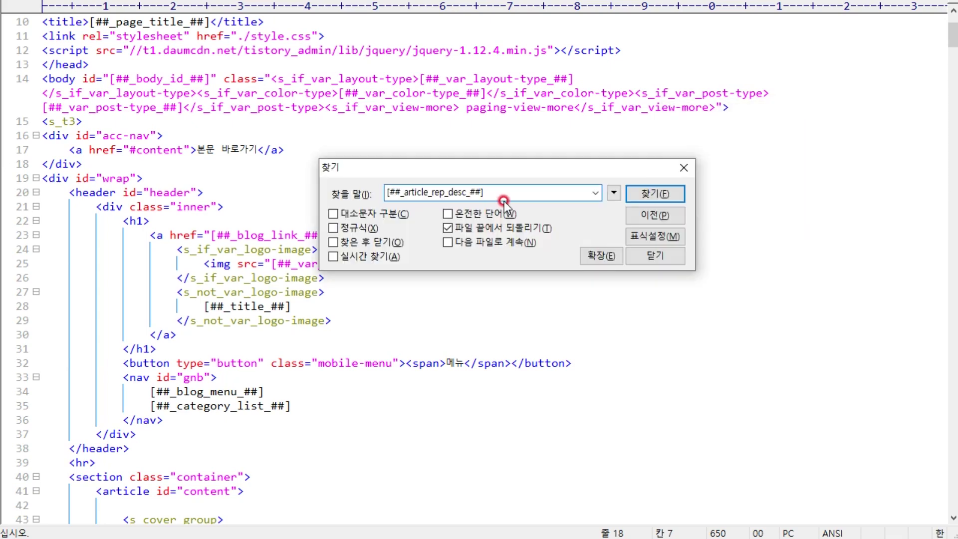
{"action": "left_click", "coordinate": [629, 196]}
{"action": "left_click", "coordinate": [453, 185]}
{"action": "left_click", "coordinate": [647, 194]}
{"action": "left_click", "coordinate": [647, 194]}
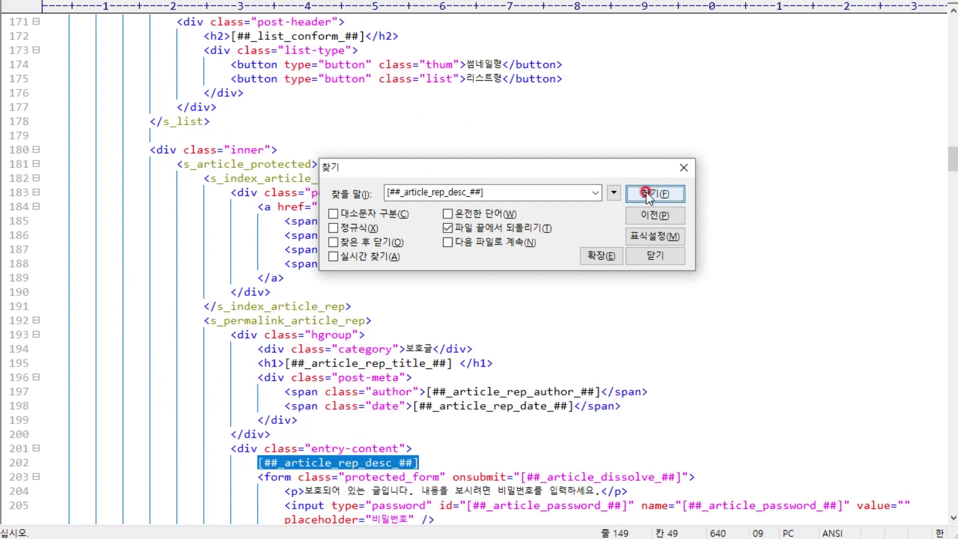
Step through the occurrences of [##_article_rep_desc_##] to the one in the entry-content div above the s_tag_label block.
{"action": "left_click", "coordinate": [646, 194]}
{"action": "left_click", "coordinate": [646, 194]}
{"action": "left_click", "coordinate": [648, 198]}
{"action": "left_click_drag", "start_coordinate": [604, 169], "coordinate": [605, 154]}
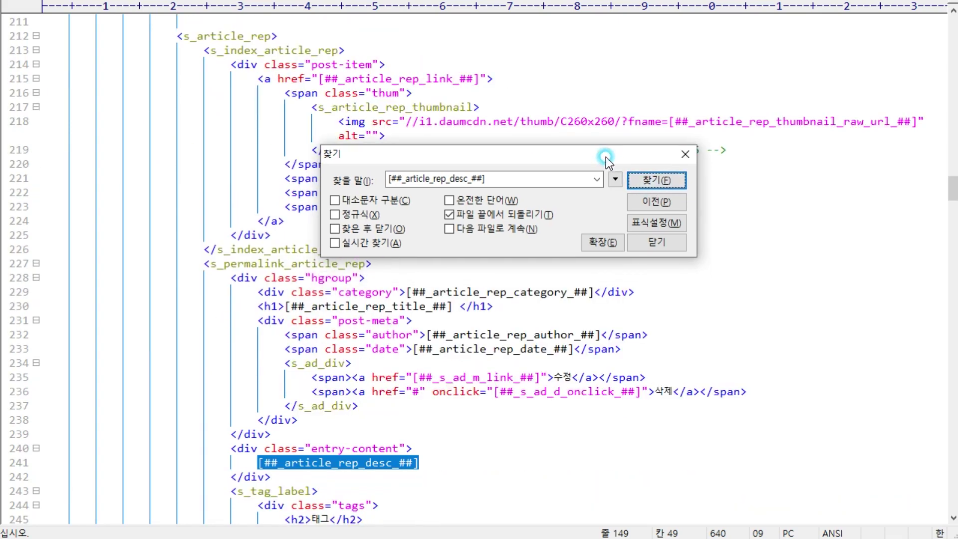
{"action": "left_click", "coordinate": [658, 181]}
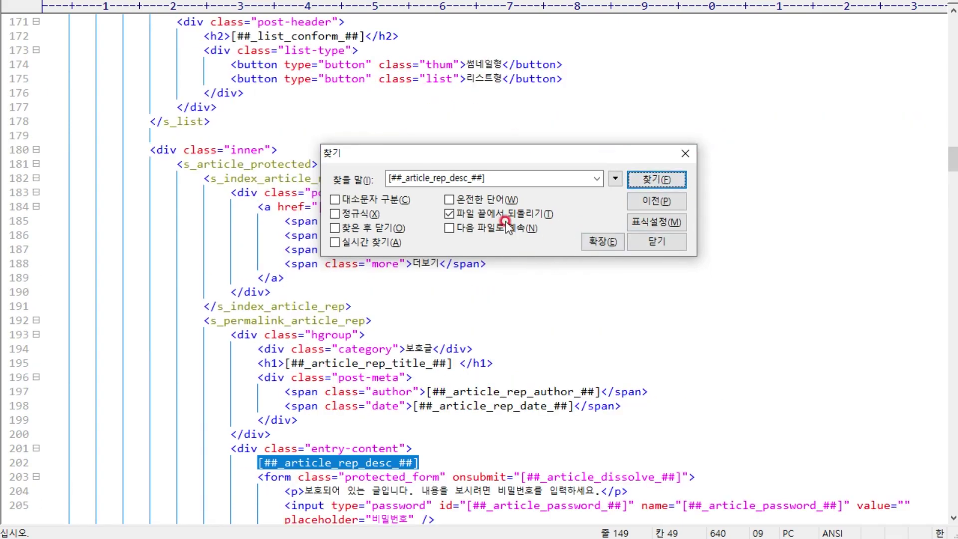
{"action": "left_click", "coordinate": [657, 183]}
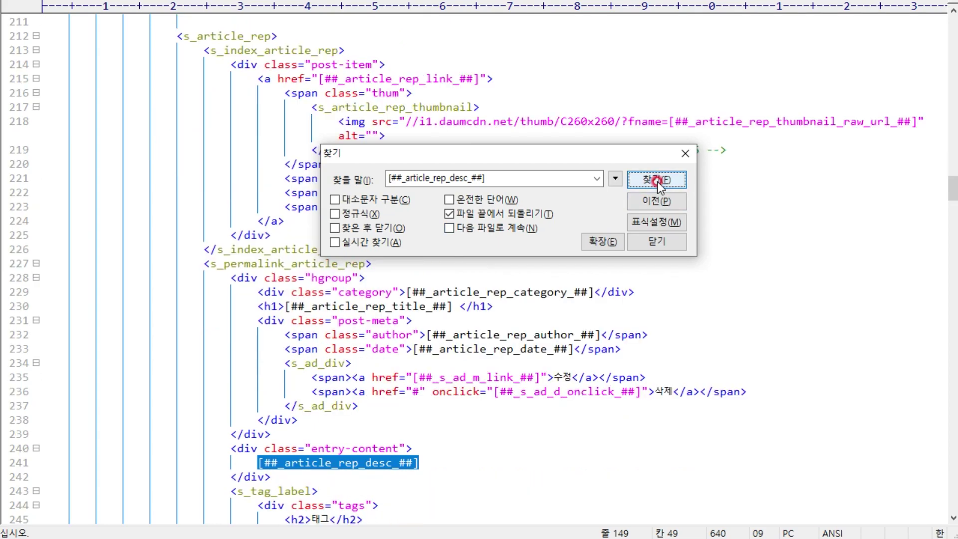
{"action": "double_click", "coordinate": [427, 178]}
{"action": "left_click", "coordinate": [422, 419]}
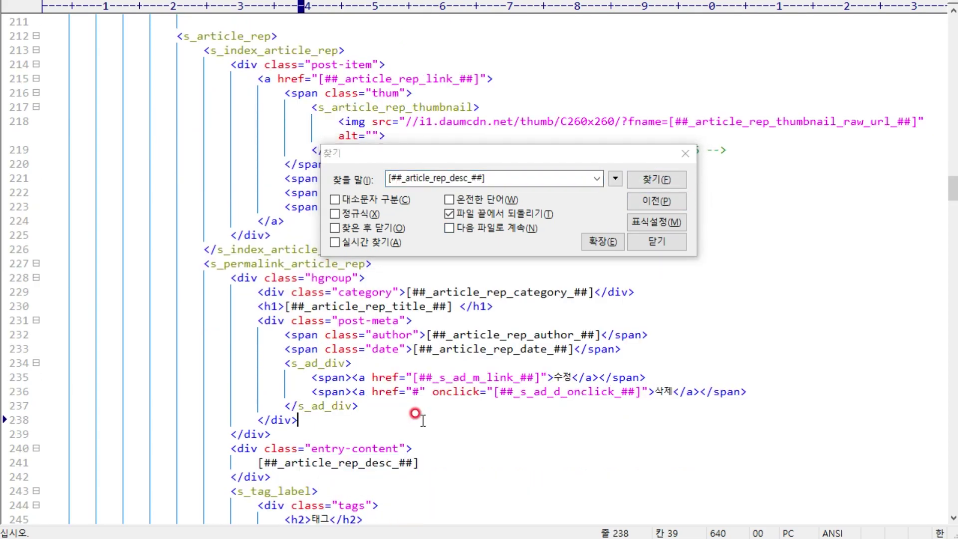
{"action": "scroll", "coordinate": [423, 420], "scroll_direction": "down", "scroll_amount": 2}
{"action": "left_click", "coordinate": [655, 182]}
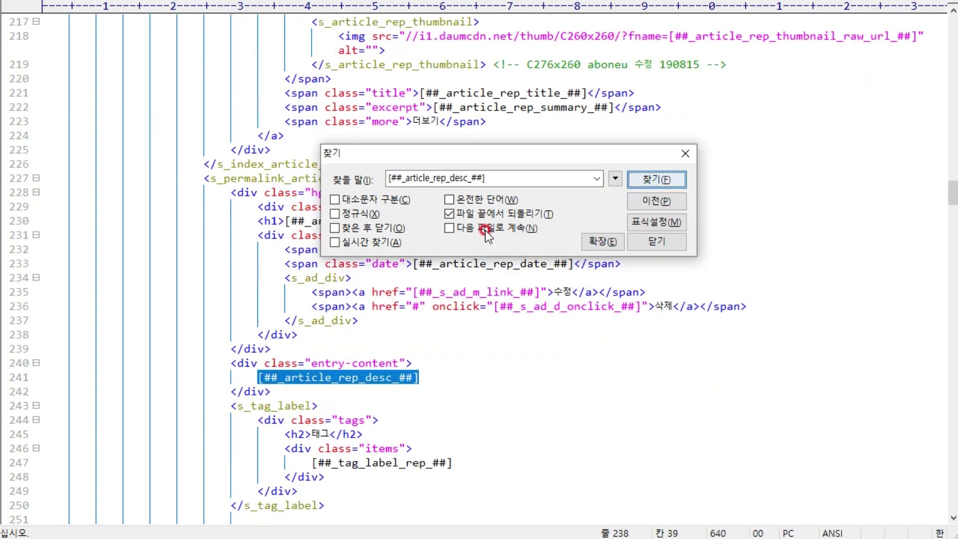
Examine the code around the found tag: the entry-content div above it and the s_tag_label block with the 태그 heading below.
{"action": "double_click", "coordinate": [419, 178]}
{"action": "left_click", "coordinate": [327, 390]}
{"action": "left_click_drag", "start_coordinate": [312, 434], "coordinate": [244, 407]}
{"action": "left_click", "coordinate": [367, 424]}
{"action": "mouse_move", "coordinate": [508, 362]}
{"action": "left_mouse_down"}
{"action": "mouse_move", "coordinate": [431, 363]}
{"action": "mouse_move", "coordinate": [444, 378]}
{"action": "mouse_move", "coordinate": [428, 378]}
{"action": "left_mouse_up"}
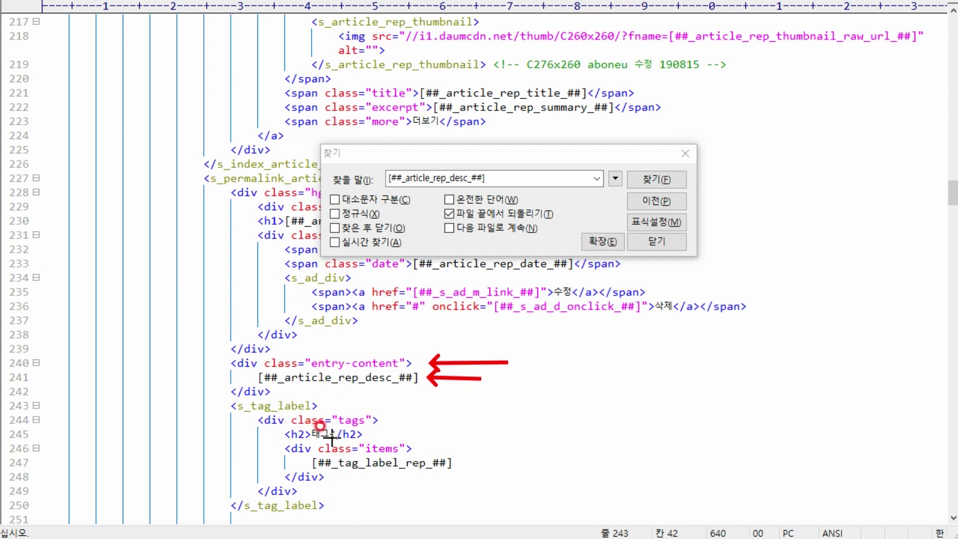
{"action": "left_click_drag", "start_coordinate": [474, 429], "coordinate": [375, 432]}
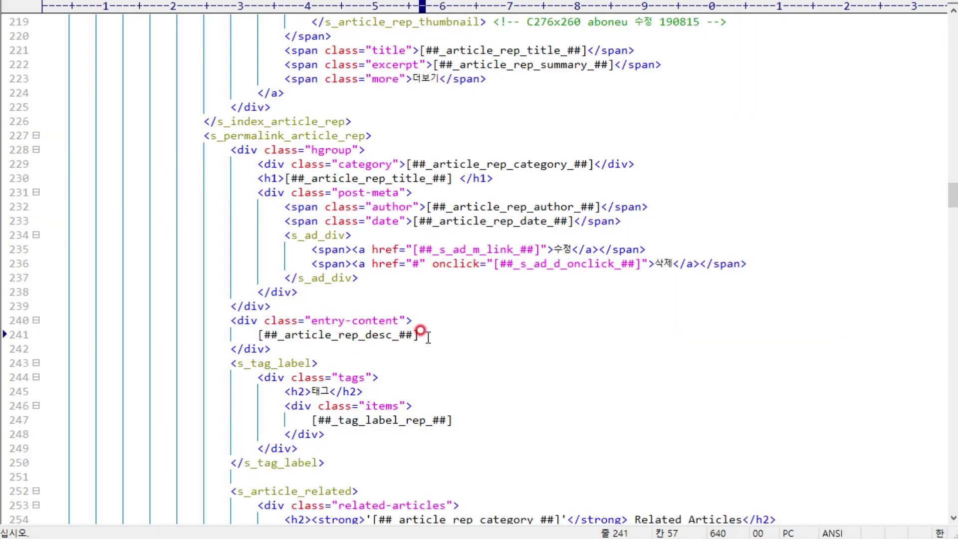
Insert blank lines below [##_article_rep_desc_##] in the entry-content div and paste the matched content ad code there.
{"action": "key", "text": "Return"}
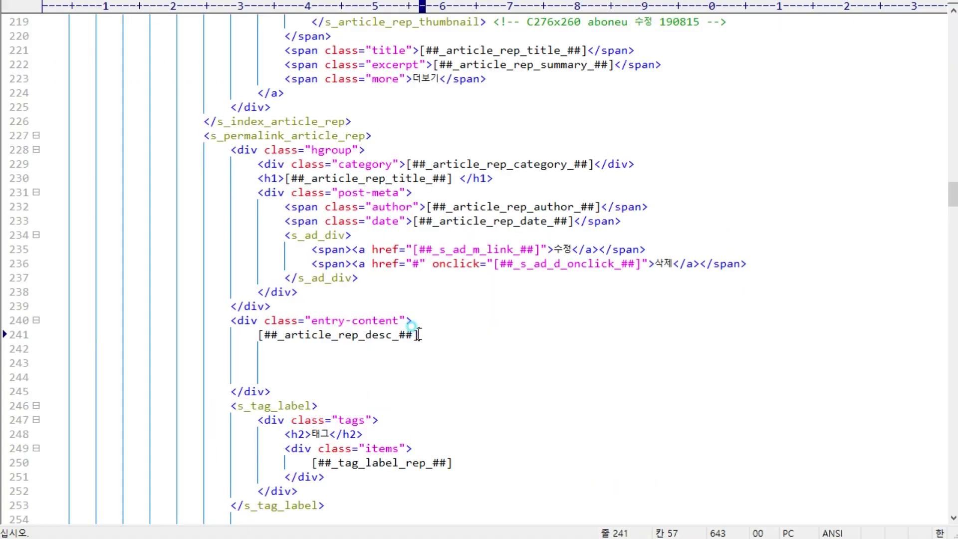
{"action": "left_click_drag", "start_coordinate": [419, 335], "coordinate": [260, 337]}
{"action": "left_click_drag", "start_coordinate": [312, 434], "coordinate": [330, 440]}
{"action": "left_click", "coordinate": [271, 347]}
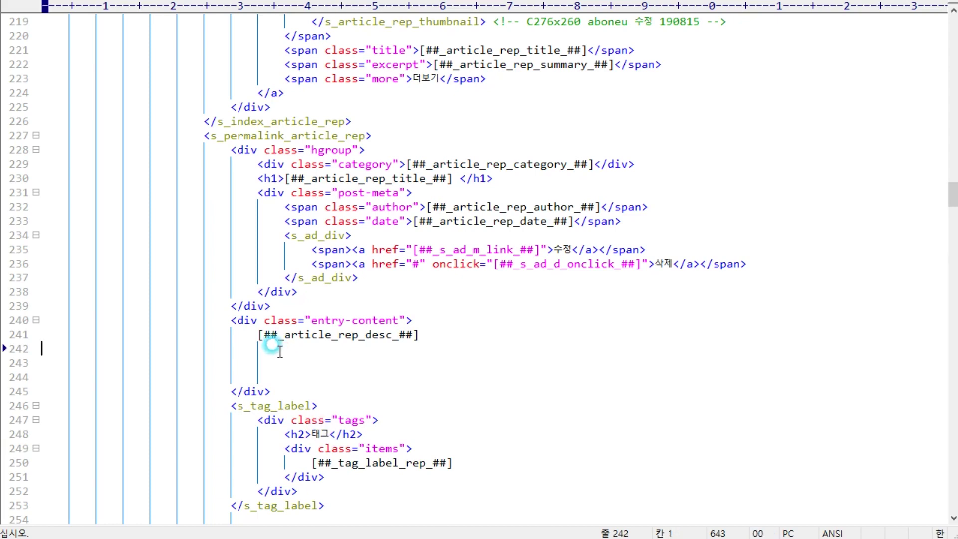
{"action": "key", "text": "ctrl+v"}
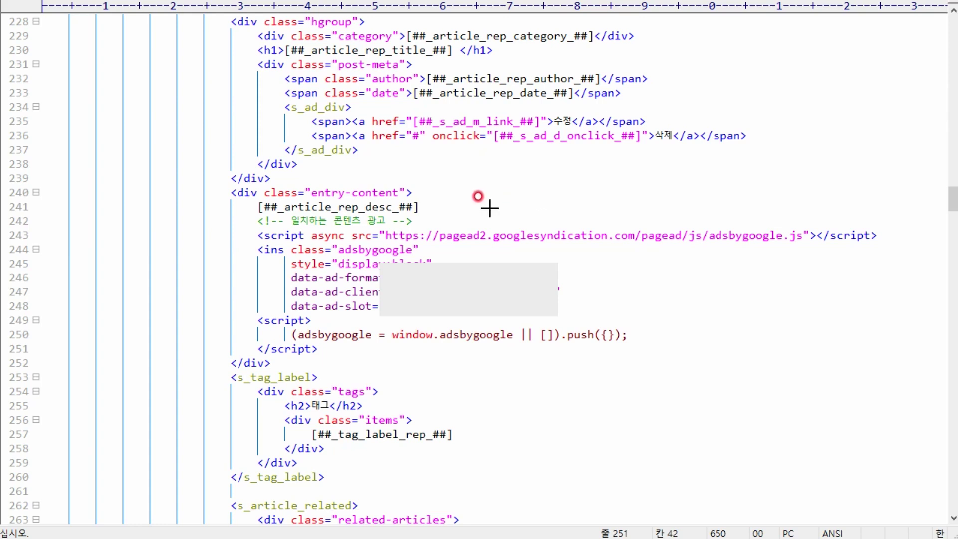
Check that the pasted ad code sits between the [##_article_rep_desc_##] line and the 태그 section.
{"action": "left_click_drag", "start_coordinate": [511, 189], "coordinate": [421, 192]}
{"action": "left_click_drag", "start_coordinate": [477, 207], "coordinate": [430, 207]}
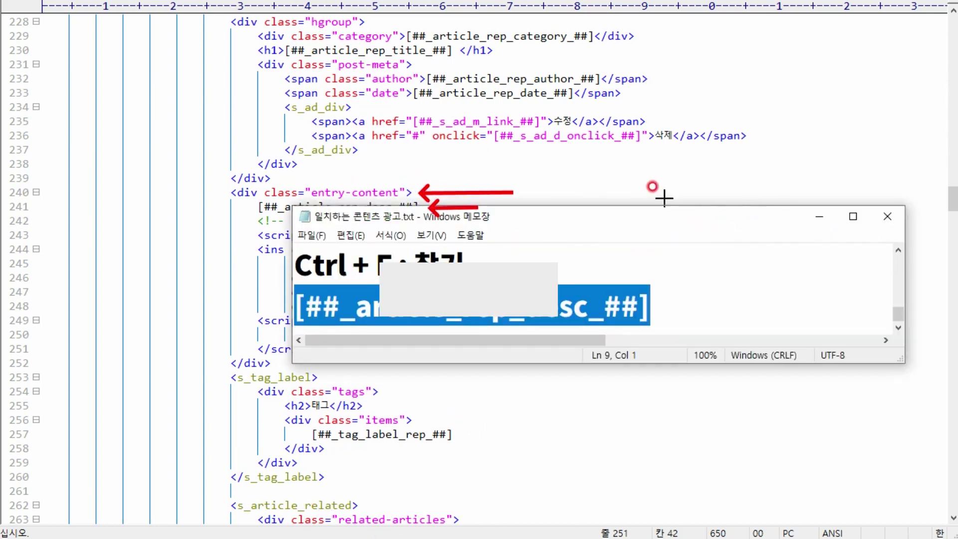
{"action": "left_click_drag", "start_coordinate": [472, 399], "coordinate": [373, 405]}
{"action": "left_click_drag", "start_coordinate": [252, 215], "coordinate": [642, 357]}
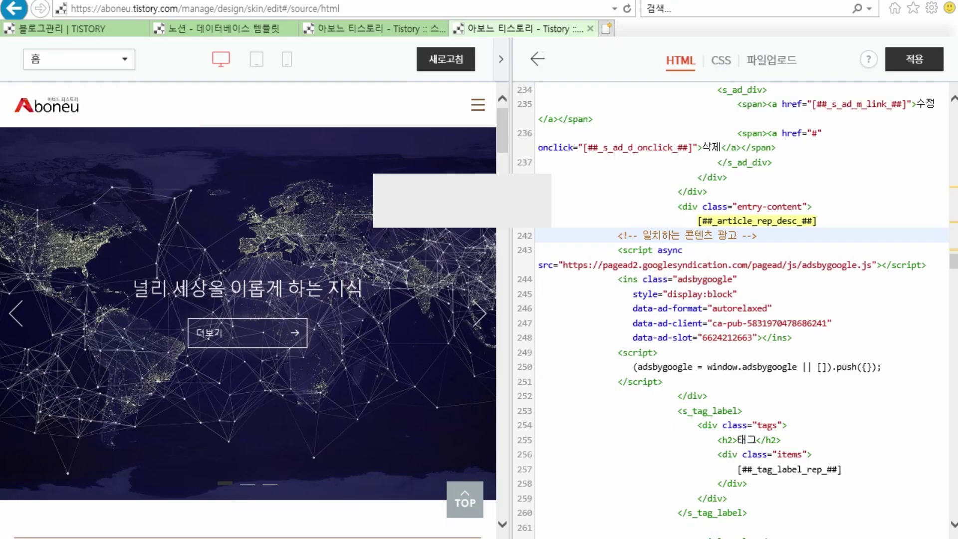
Return to the Tistory skin editor, check the ad code inside the entry-content div, and apply the edited HTML.
{"action": "mouse_move", "coordinate": [510, 196]}
{"action": "left_mouse_down"}
{"action": "mouse_move", "coordinate": [549, 272]}
{"action": "mouse_move", "coordinate": [549, 426]}
{"action": "left_mouse_up"}
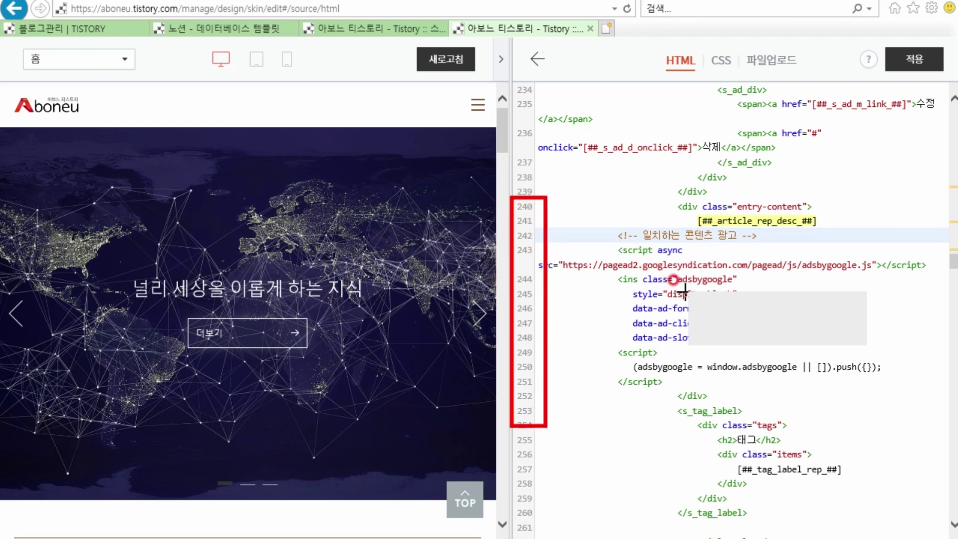
{"action": "left_click", "coordinate": [911, 62]}
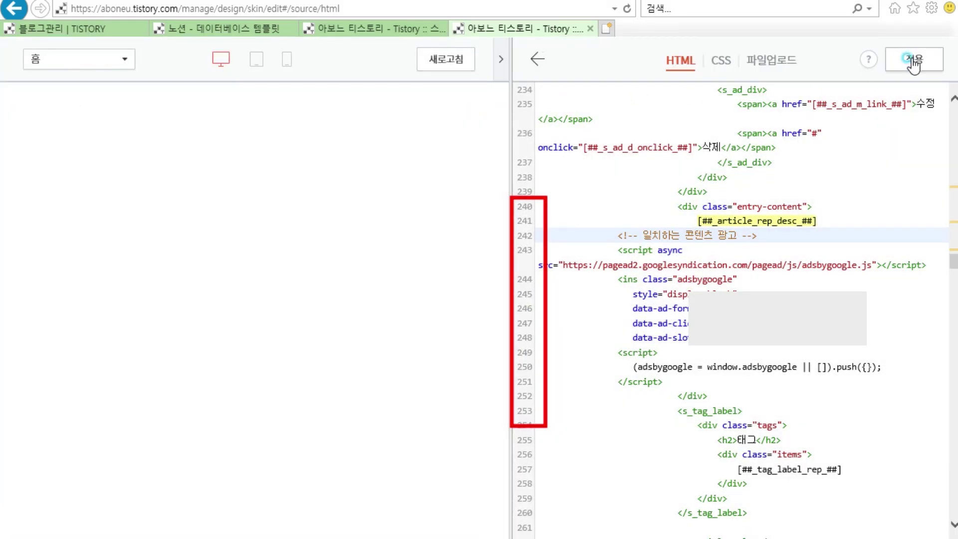
{"action": "left_click", "coordinate": [912, 60]}
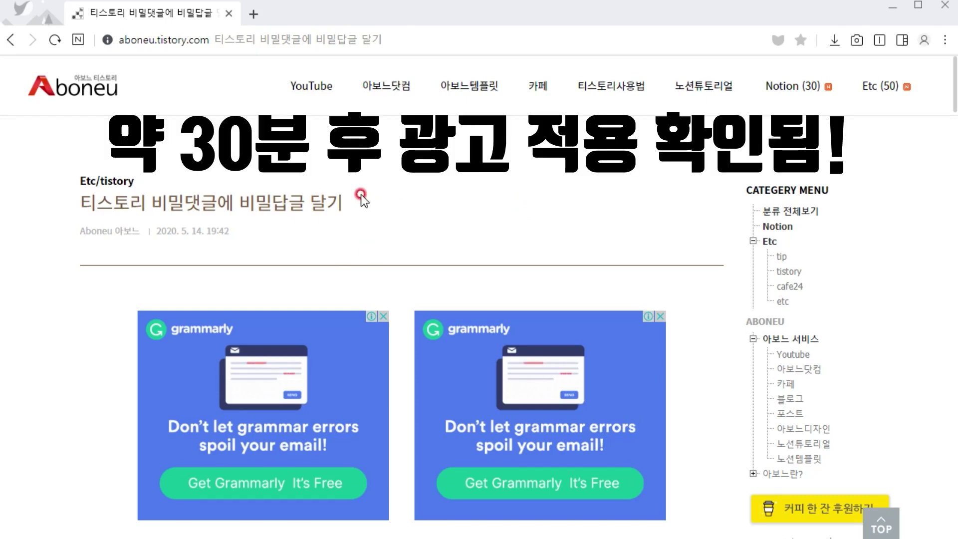
Inspect the published post on the blog for the matched content ads between the category list and the 태그 section.
{"action": "left_click_drag", "start_coordinate": [955, 95], "coordinate": [956, 428]}
{"action": "scroll", "coordinate": [561, 192], "scroll_direction": "up", "scroll_amount": 1}
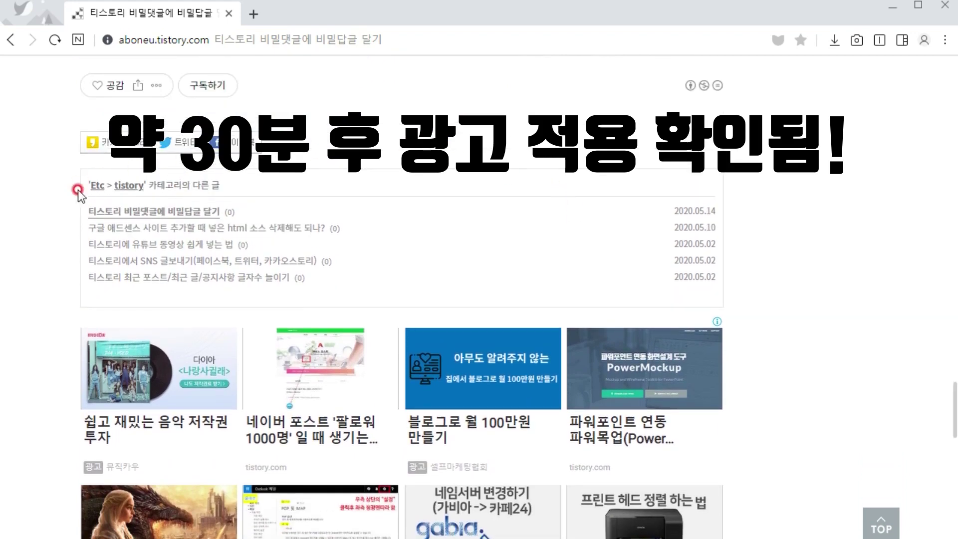
{"action": "scroll", "coordinate": [154, 263], "scroll_direction": "down", "scroll_amount": 3}
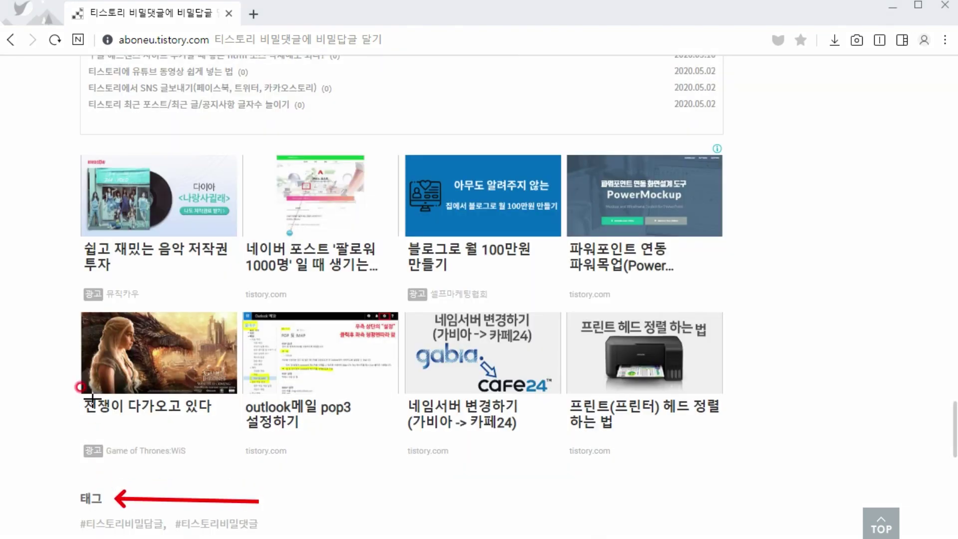
{"action": "left_click_drag", "start_coordinate": [41, 103], "coordinate": [84, 90]}
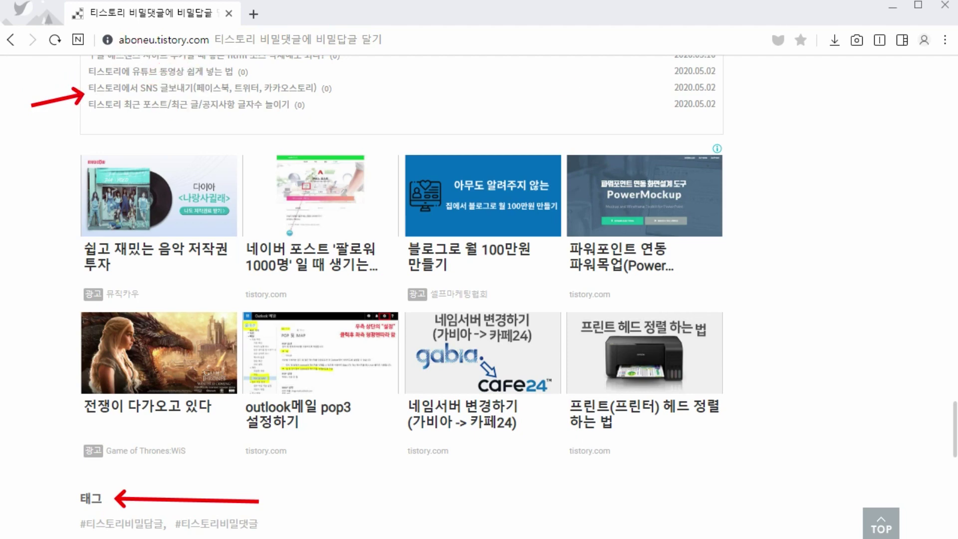
{"action": "mouse_move", "coordinate": [64, 140]}
{"action": "left_mouse_down"}
{"action": "mouse_move", "coordinate": [242, 264]}
{"action": "mouse_move", "coordinate": [593, 430]}
{"action": "mouse_move", "coordinate": [740, 474]}
{"action": "left_mouse_up"}
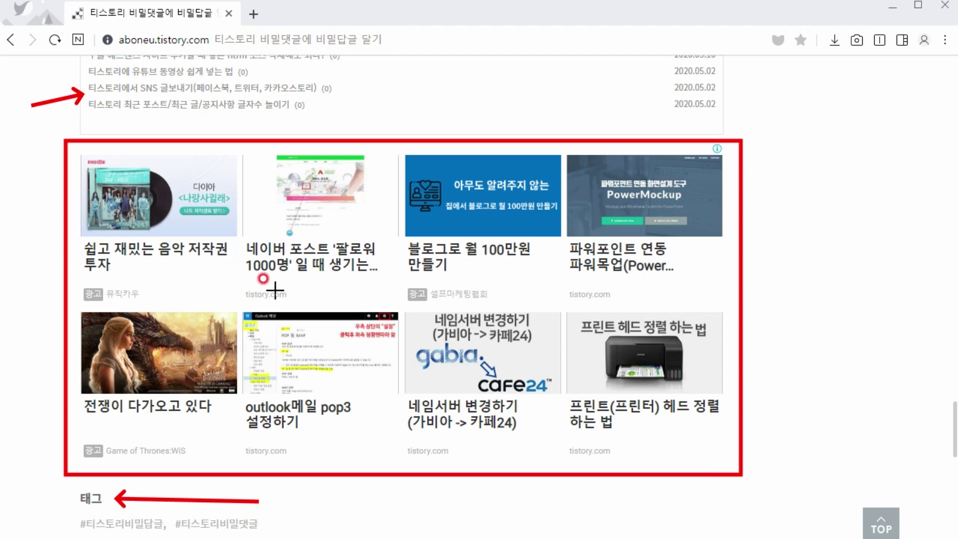
{"action": "mouse_move", "coordinate": [237, 303]}
{"action": "left_mouse_down"}
{"action": "mouse_move", "coordinate": [71, 208]}
{"action": "mouse_move", "coordinate": [75, 156]}
{"action": "left_mouse_up"}
{"action": "mouse_move", "coordinate": [73, 309]}
{"action": "left_mouse_down"}
{"action": "mouse_move", "coordinate": [117, 379]}
{"action": "mouse_move", "coordinate": [225, 473]}
{"action": "mouse_move", "coordinate": [232, 466]}
{"action": "left_mouse_up"}
{"action": "mouse_move", "coordinate": [404, 303]}
{"action": "left_mouse_down"}
{"action": "mouse_move", "coordinate": [521, 165]}
{"action": "mouse_move", "coordinate": [553, 145]}
{"action": "mouse_move", "coordinate": [562, 152]}
{"action": "left_mouse_up"}
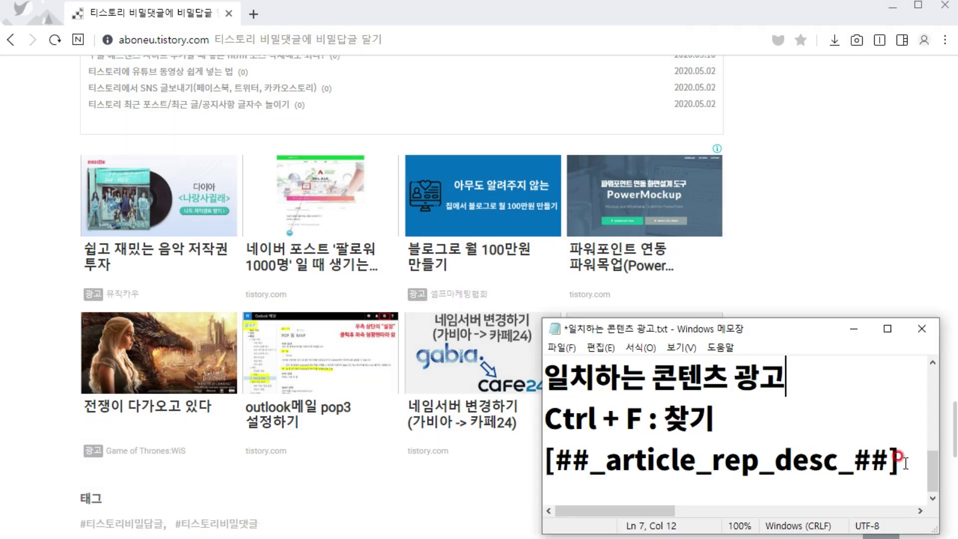
Review the search term [##_article_rep_desc_##] in the 일치하는 콘텐츠 광고.txt notes.
{"action": "left_click_drag", "start_coordinate": [904, 459], "coordinate": [536, 462]}
{"action": "left_click_drag", "start_coordinate": [904, 449], "coordinate": [547, 451]}
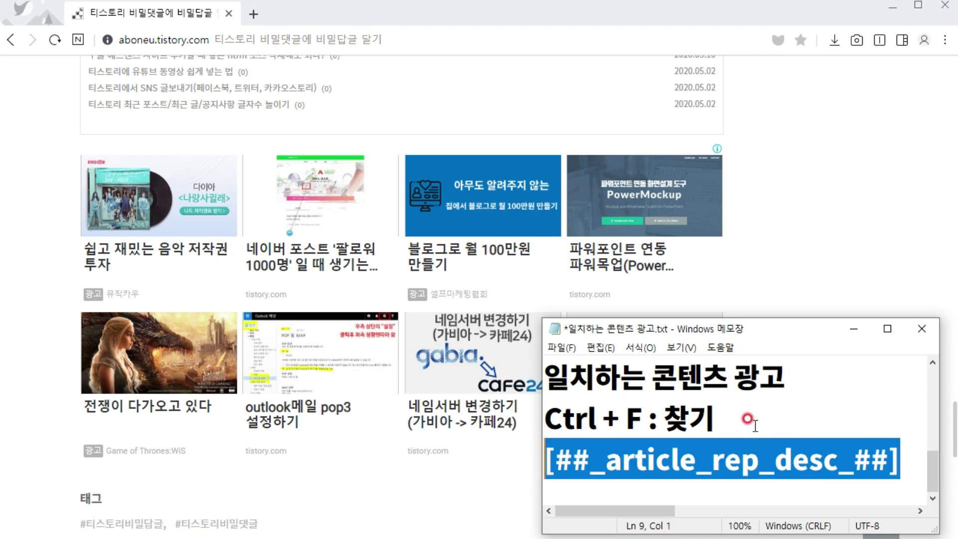
{"action": "left_click", "coordinate": [744, 416]}
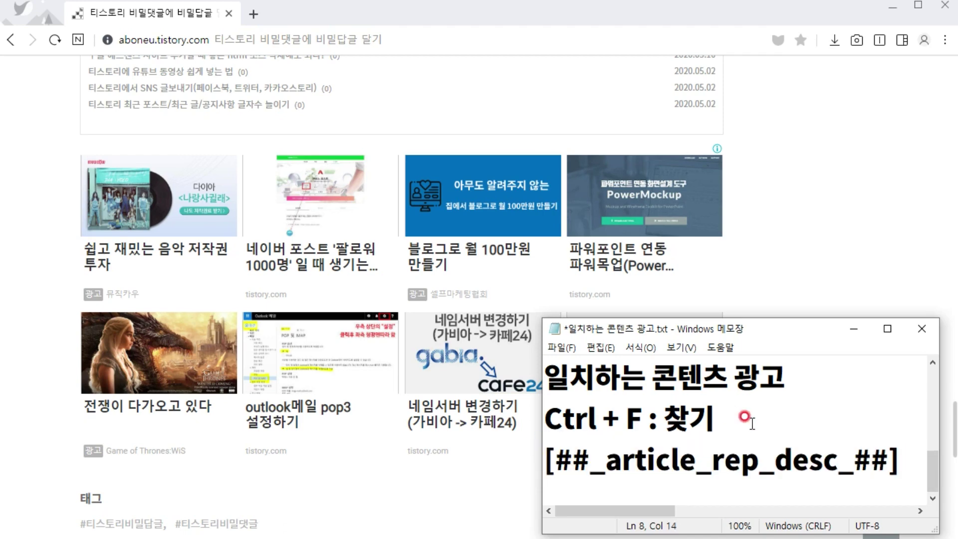